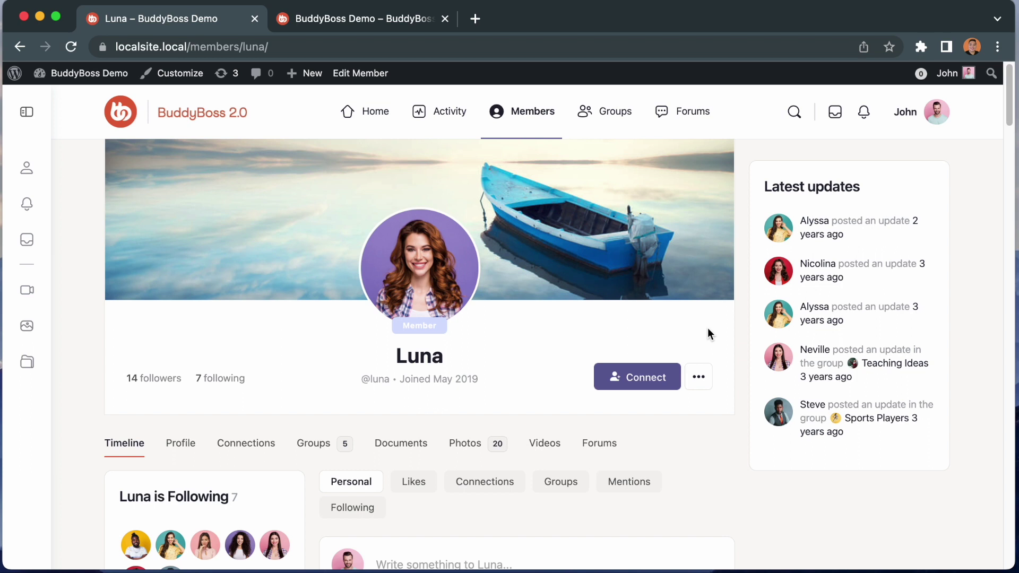
Check the member's profile actions and a discussion post's report option, cancelling the report
left_click(698, 377)
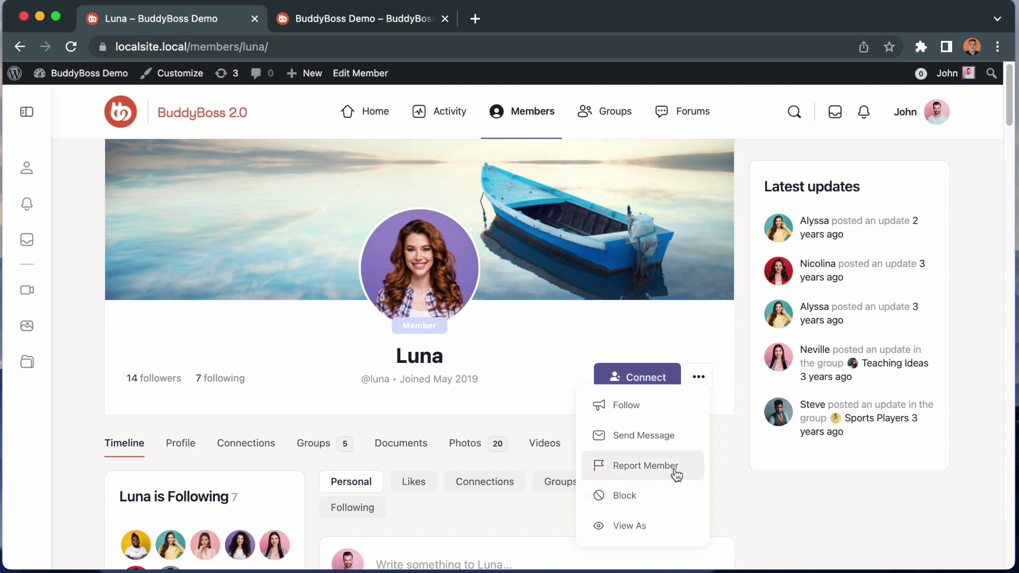
left_click(717, 468)
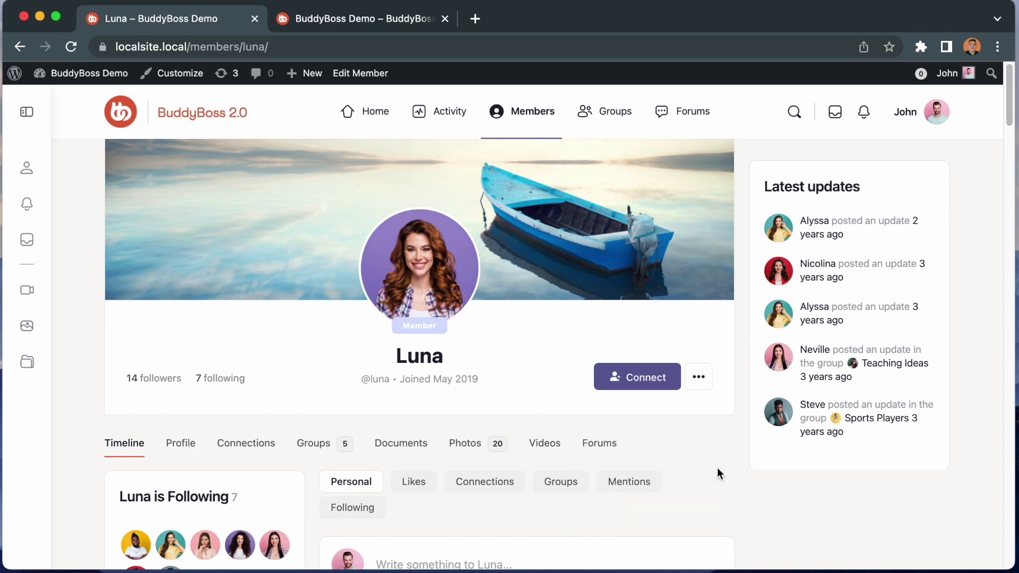
left_click(372, 23)
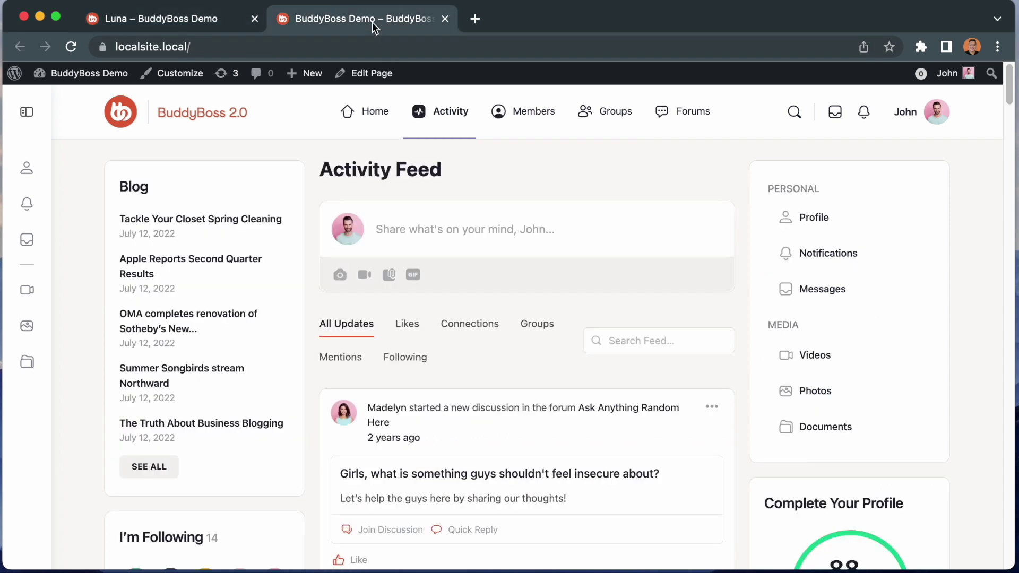
left_click(709, 409)
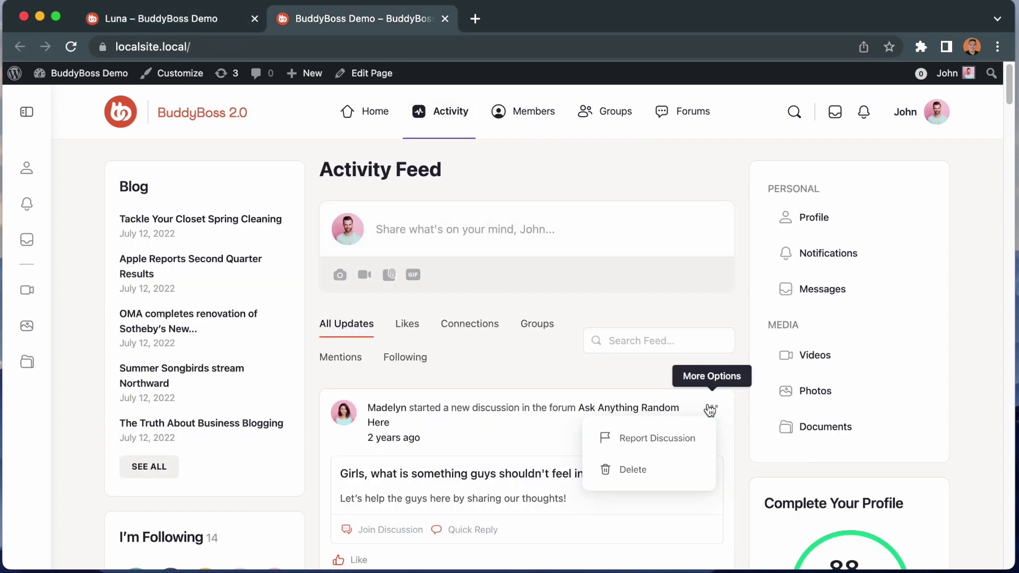
left_click(674, 438)
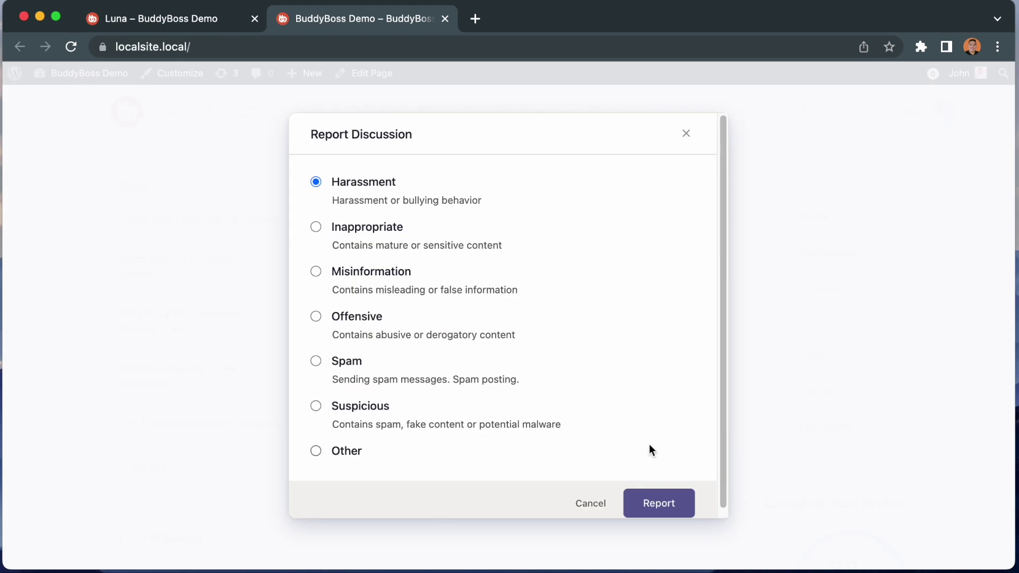
left_click(592, 506)
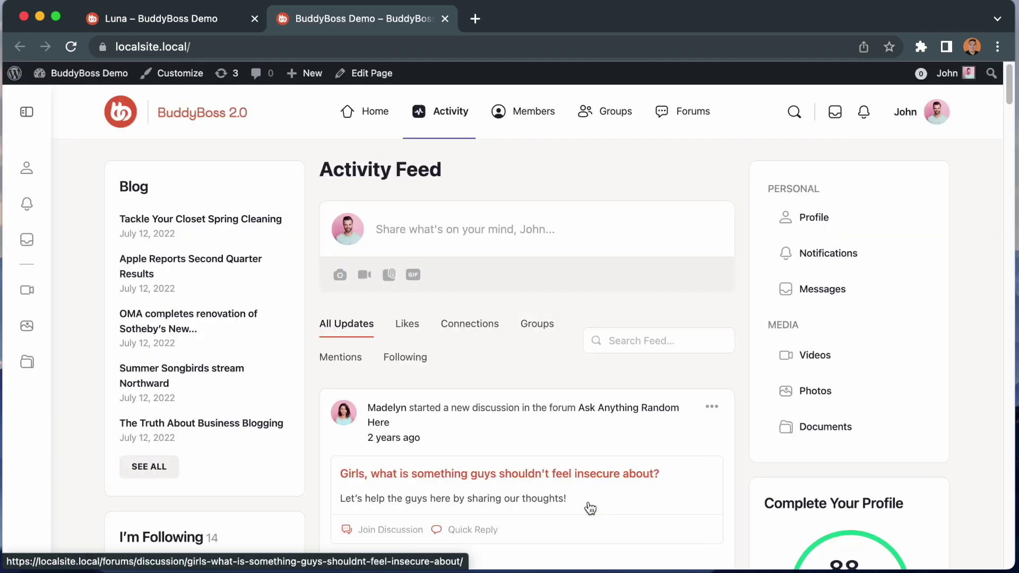
left_click(203, 17)
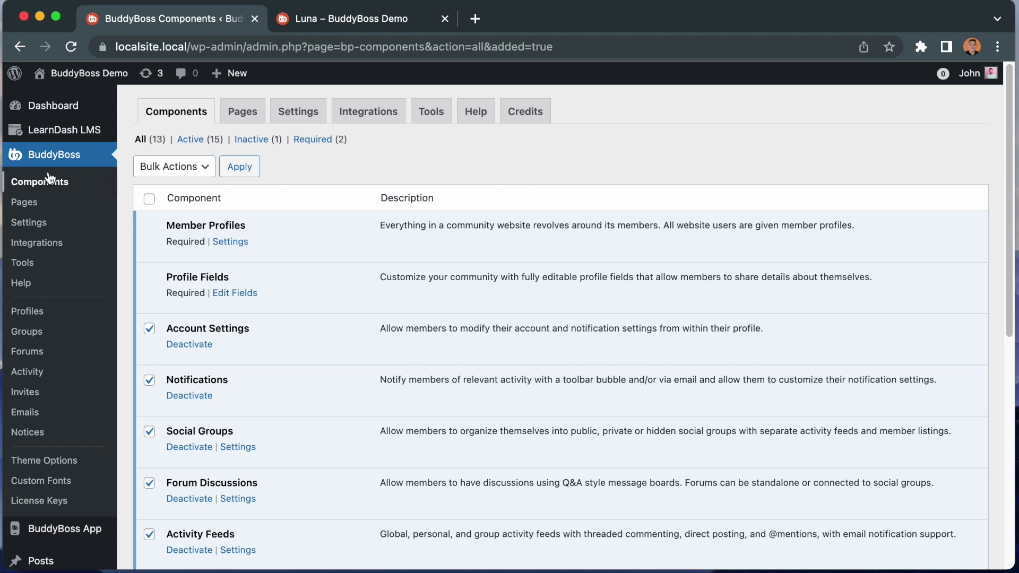
Activate the Moderation component in the BuddyBoss Components list
scroll(216, 432, "down", 10)
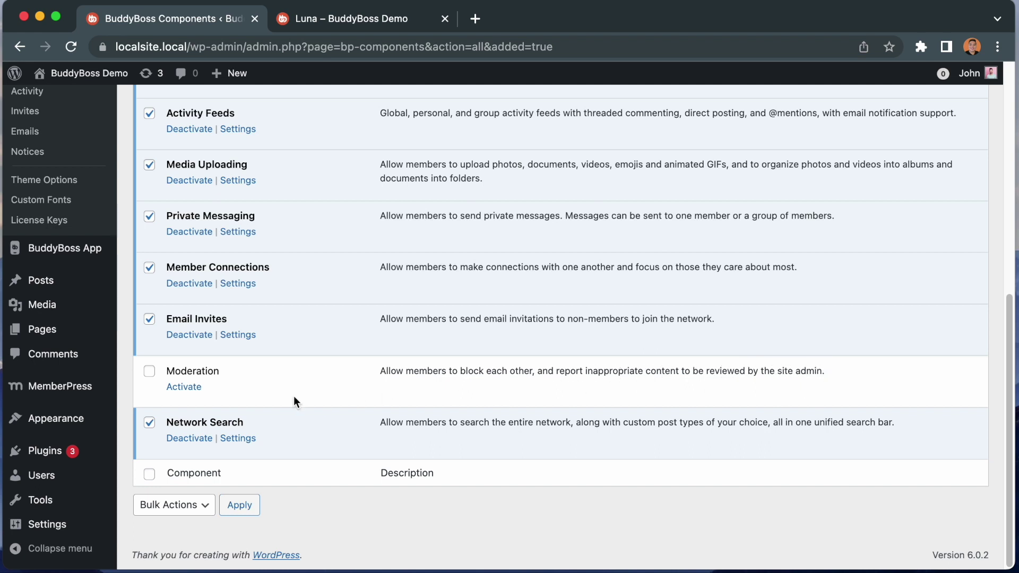
left_click(191, 389)
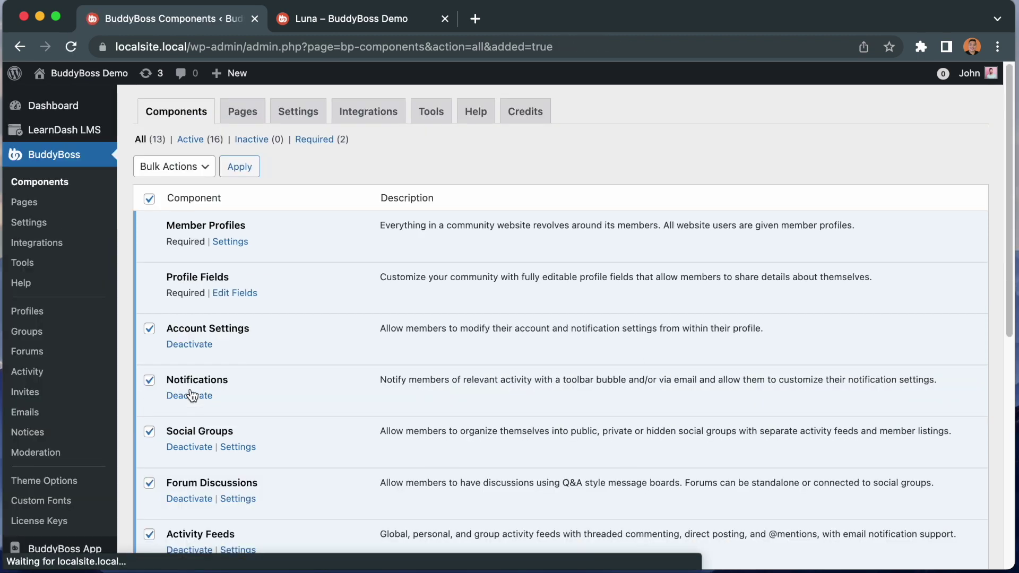
scroll(191, 395, "down", 5)
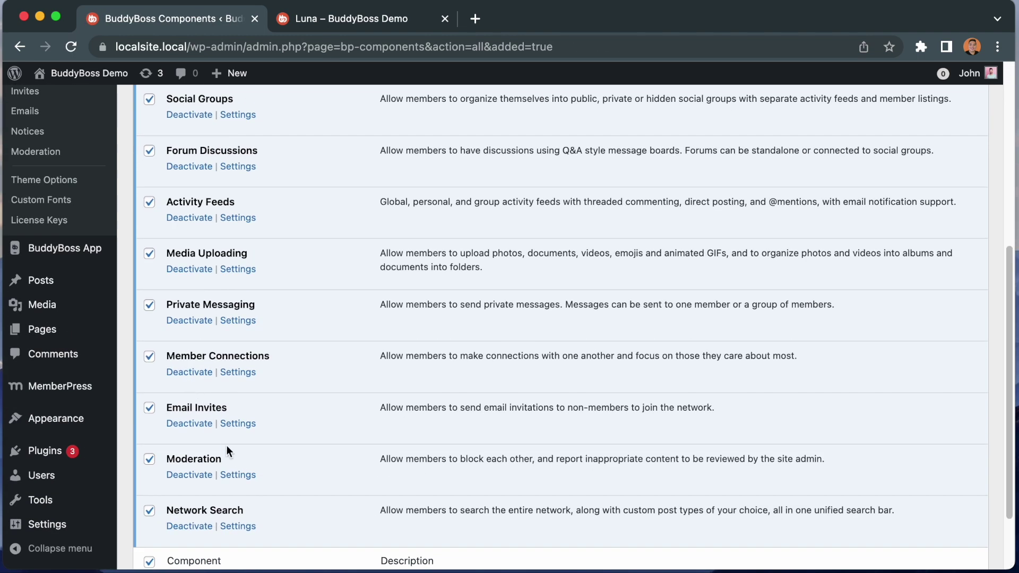
In Moderation settings, enable 'Allow members to block other members' and 'Allow members to report other members', then save
left_click(238, 475)
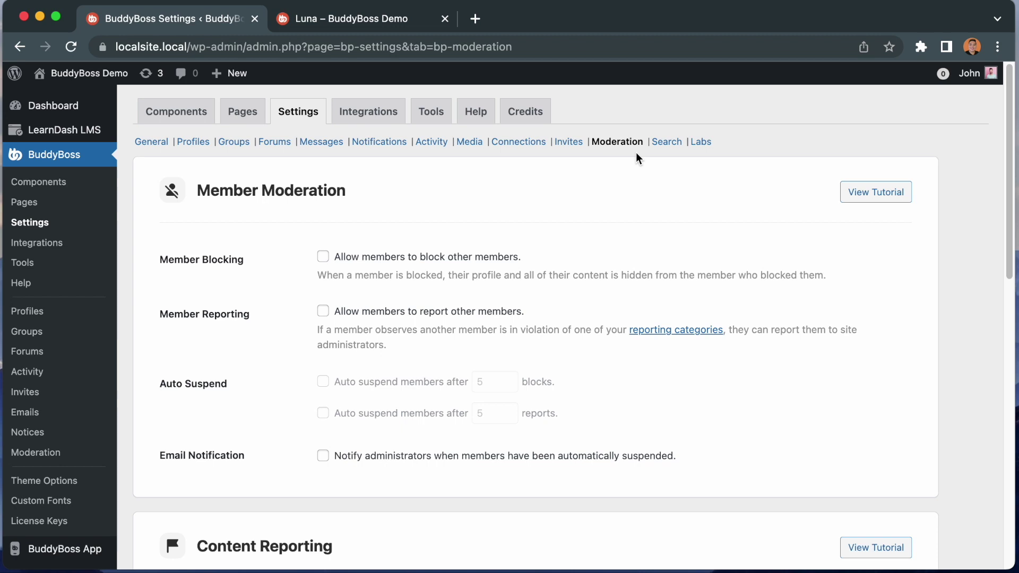
scroll(619, 346, "down", 2)
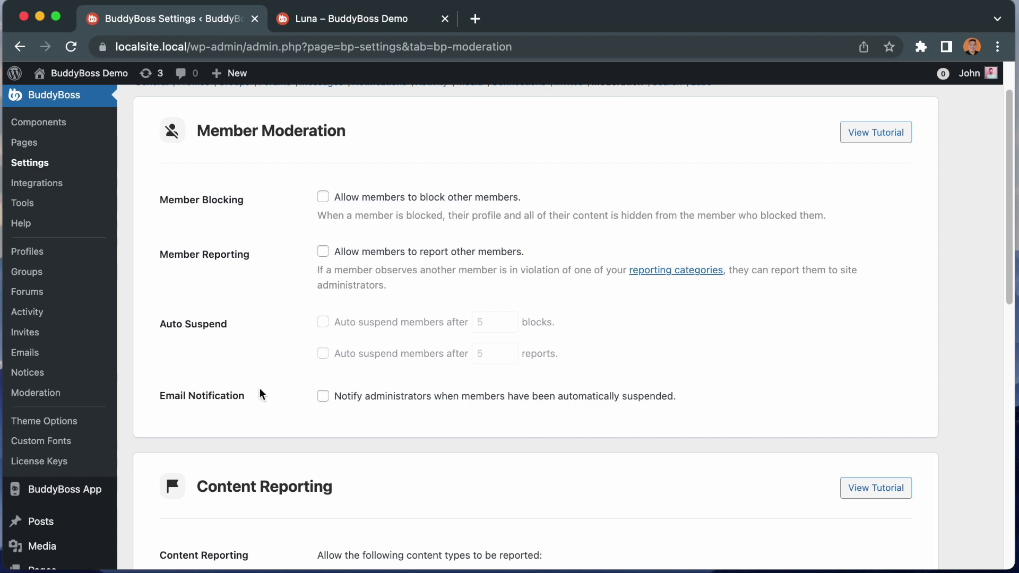
scroll(260, 389, "up", 2)
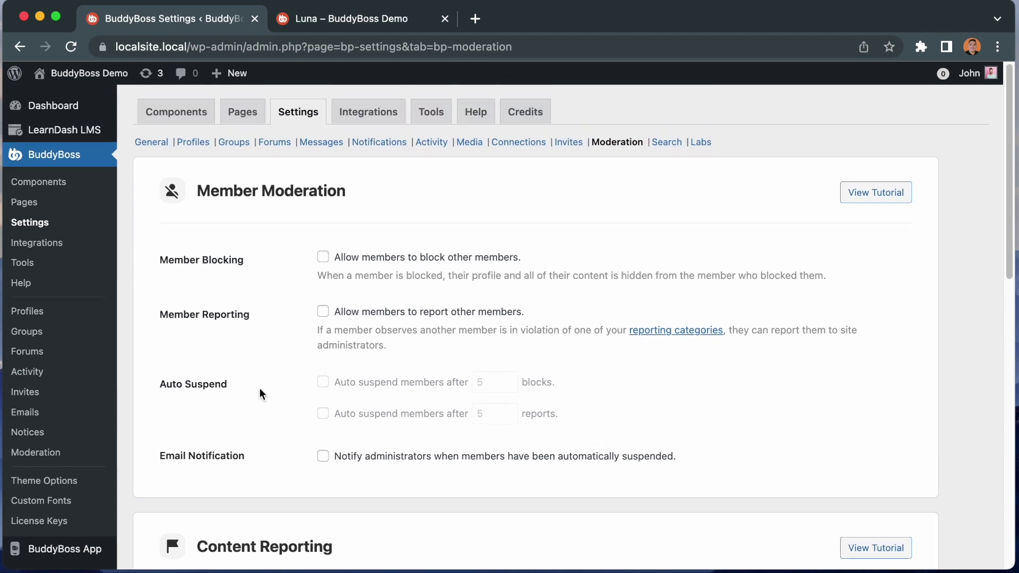
left_click(322, 257)
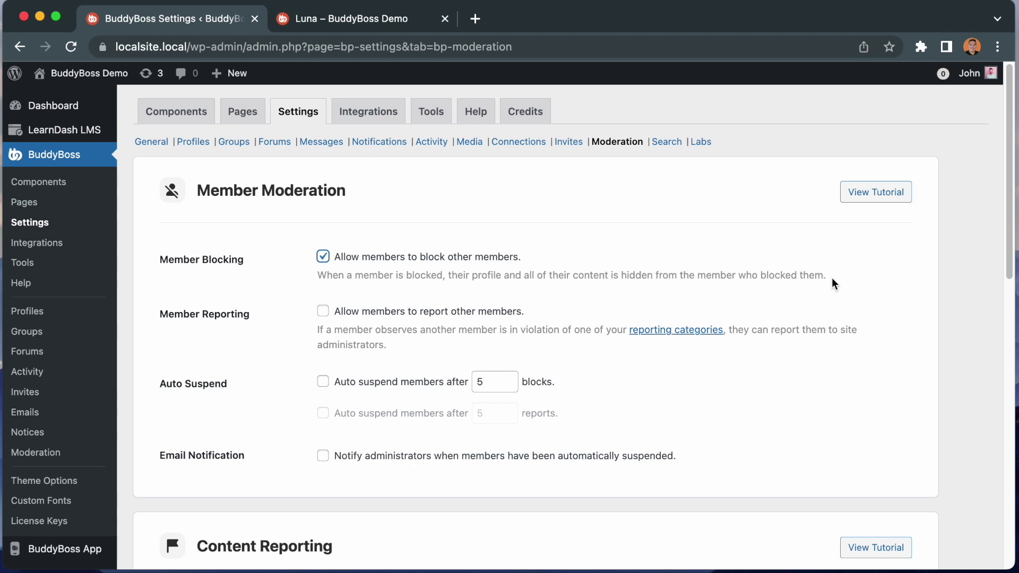
left_click(324, 311)
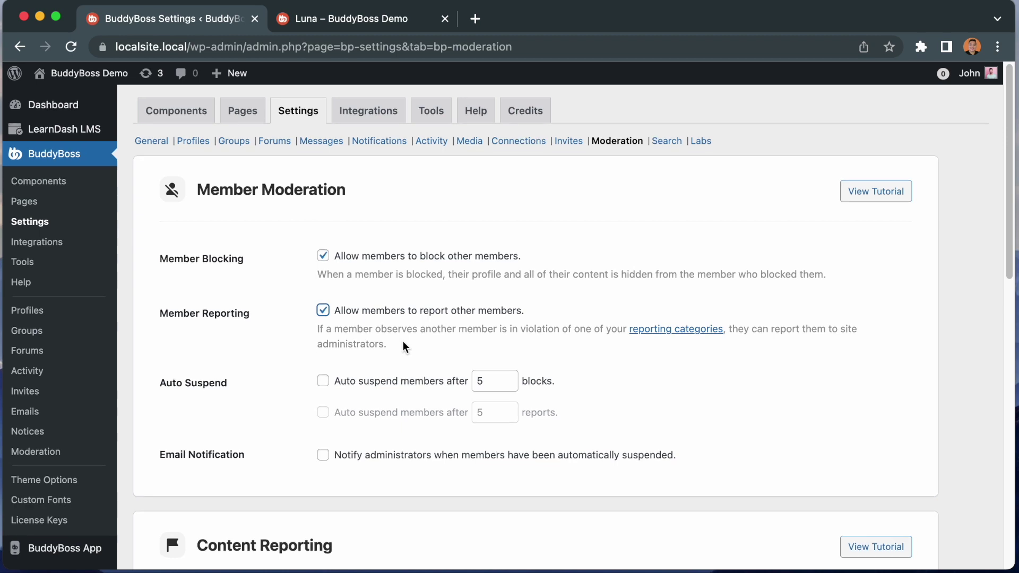
scroll(404, 346, "down", 12)
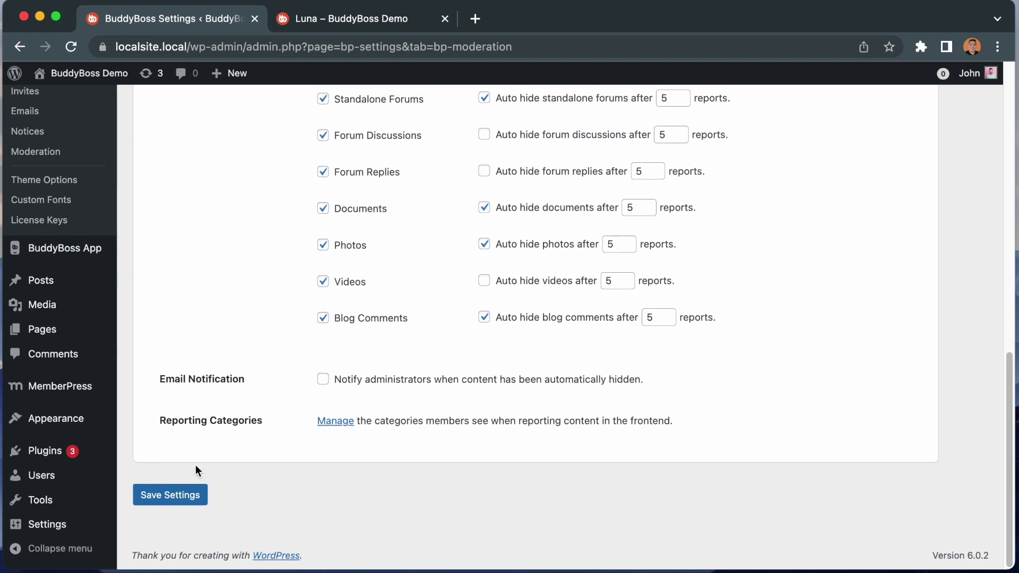
left_click(180, 499)
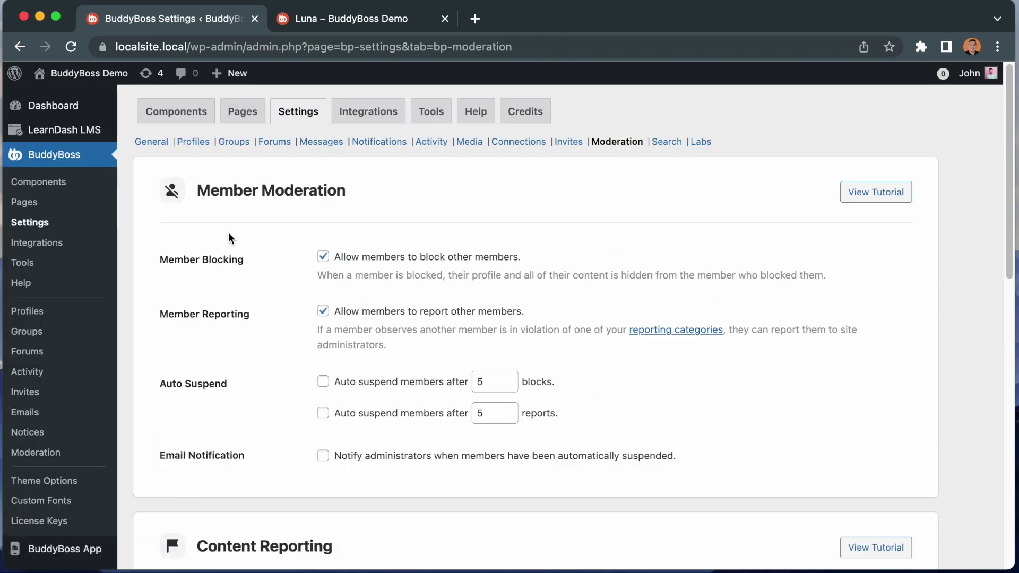
Reload the member profile to check its ••• actions menu, then return to Moderation settings
left_click(320, 23)
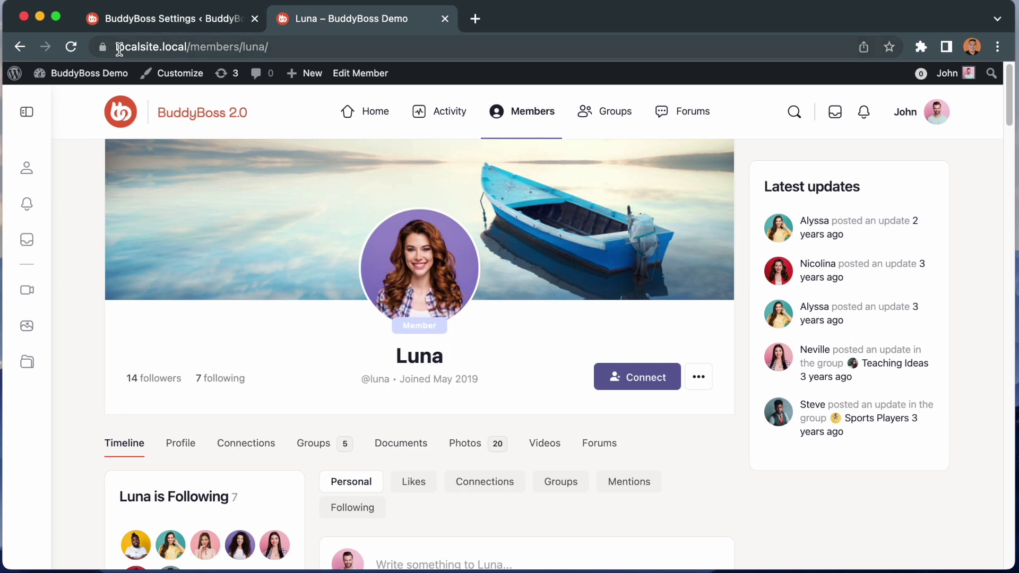
left_click(76, 50)
left_click(692, 391)
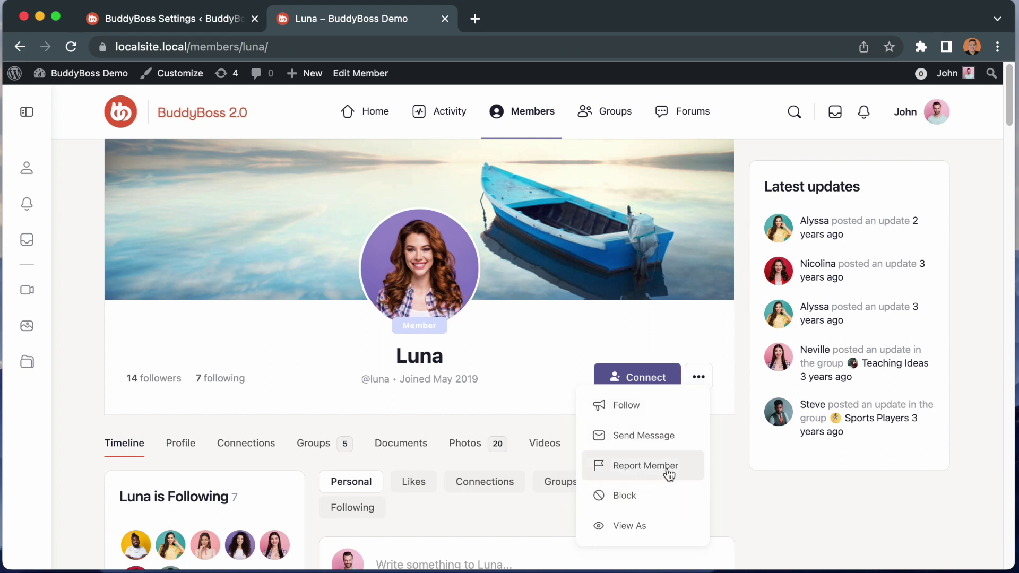
left_click(165, 26)
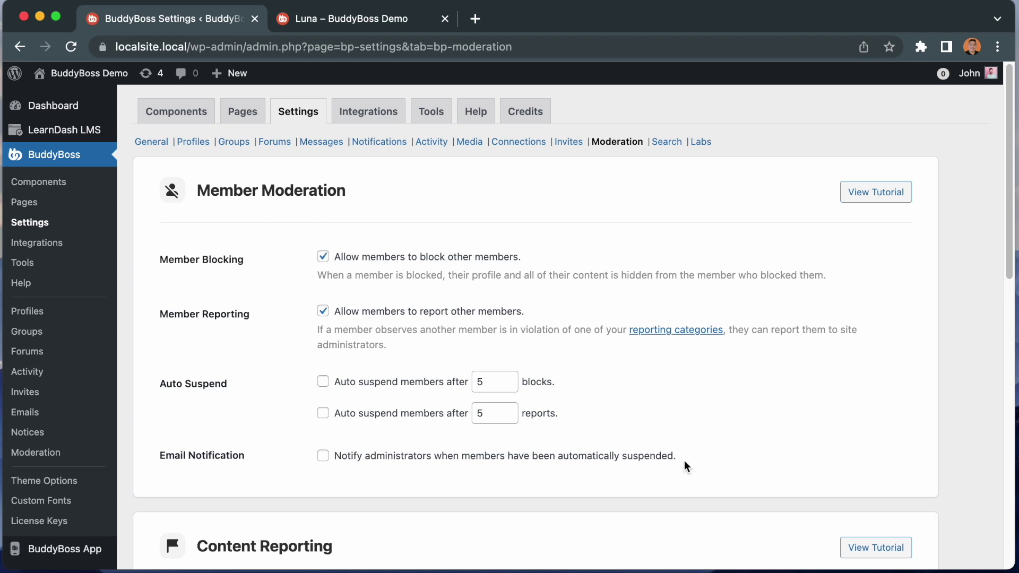
Tick both Auto Suspend options at thresholds of 2 blocks and 2 reports, enable admin email notification, and save
left_click(323, 382)
left_click(323, 413)
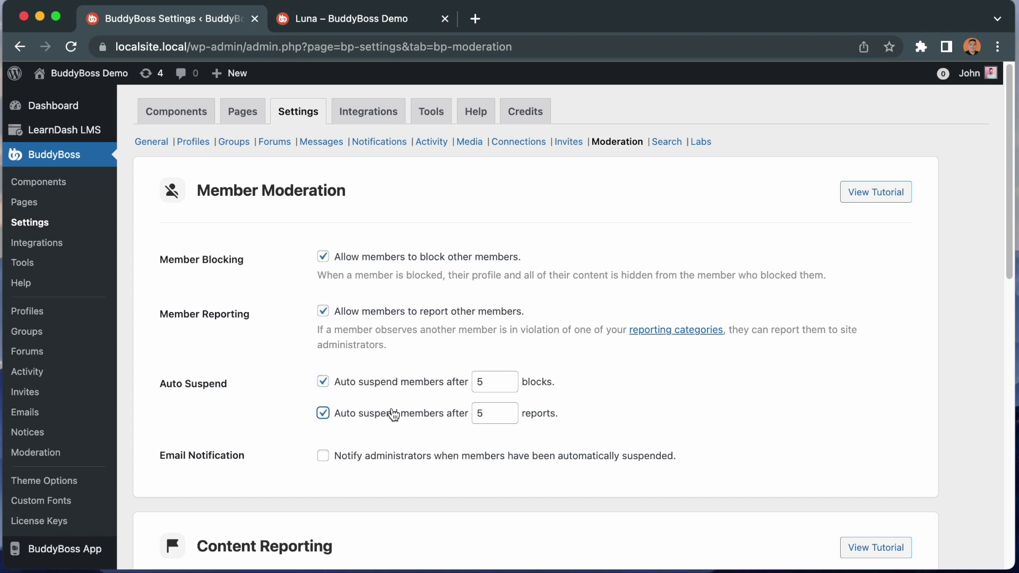
left_click(513, 387)
left_click(512, 387)
left_click(513, 387)
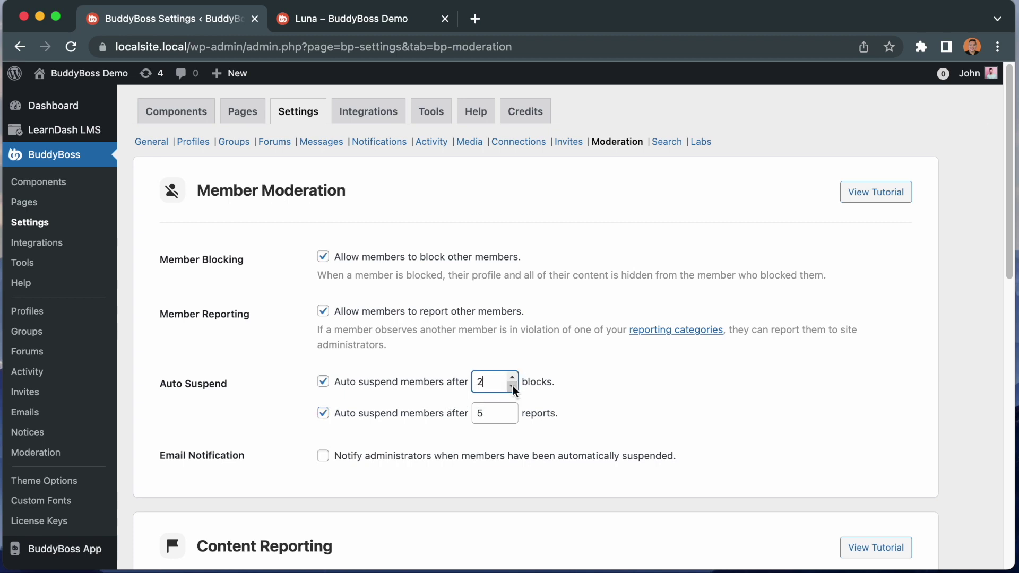
left_click(513, 418)
left_click(513, 418)
left_click(512, 418)
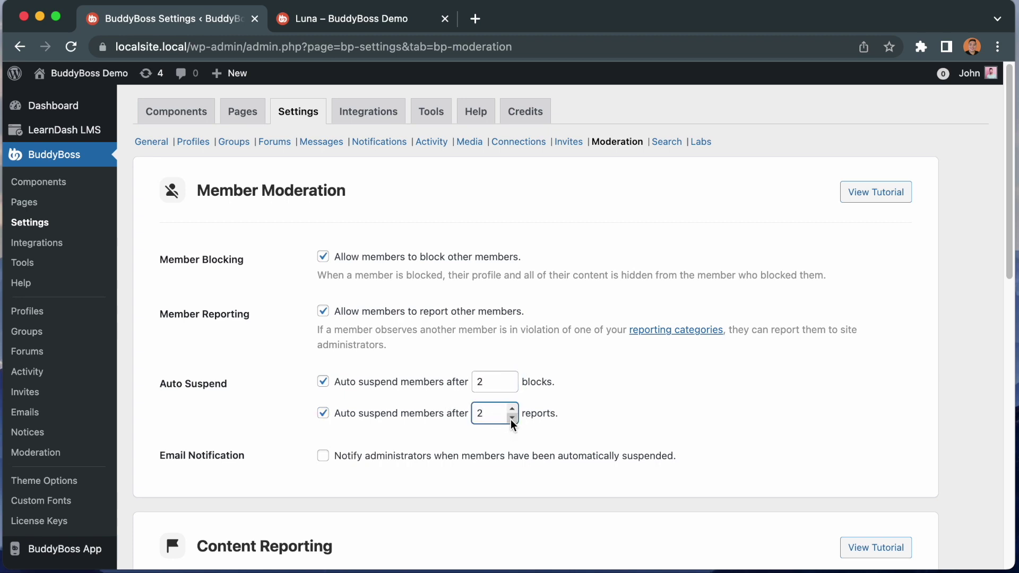
left_click(323, 457)
scroll(324, 458, "down", 15)
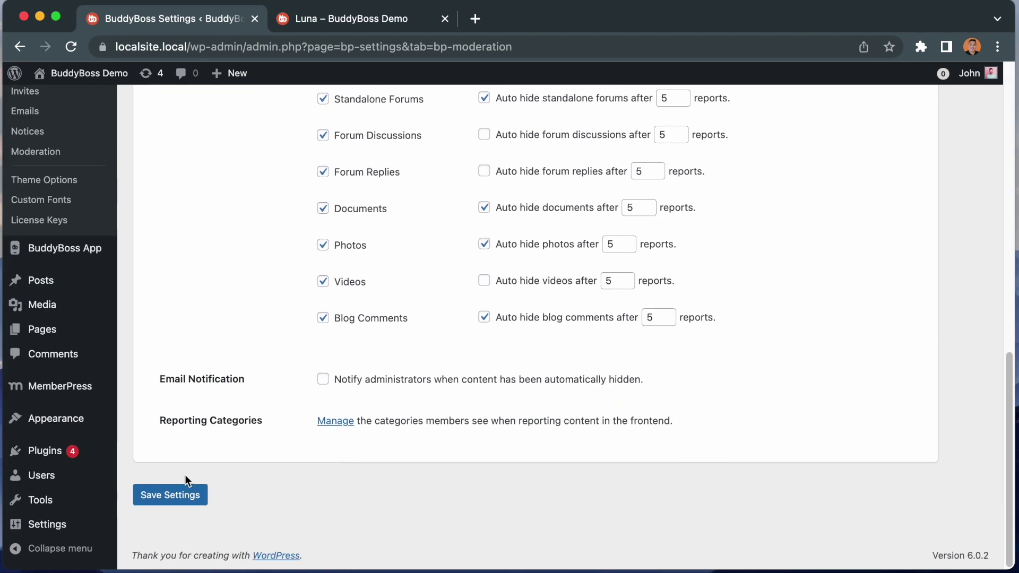
left_click(176, 494)
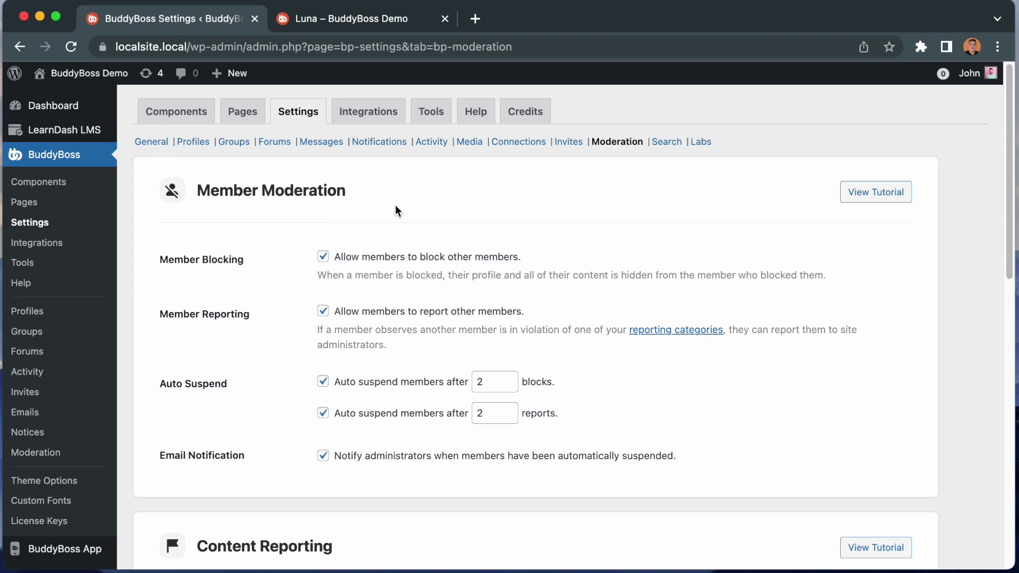
Choose Block from the member's profile menu, review the Block Member warnings, and confirm
left_click(343, 8)
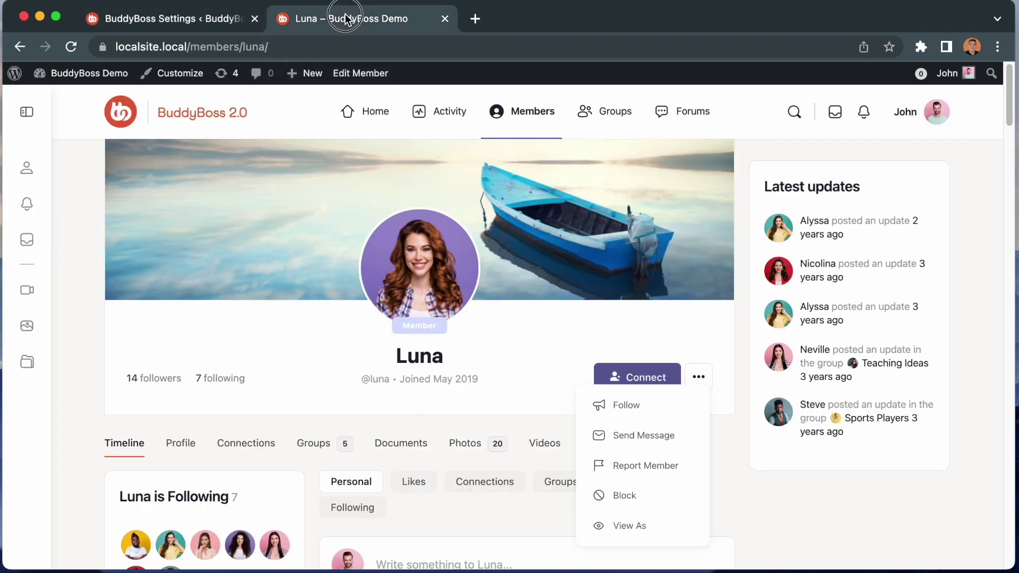
left_click(637, 495)
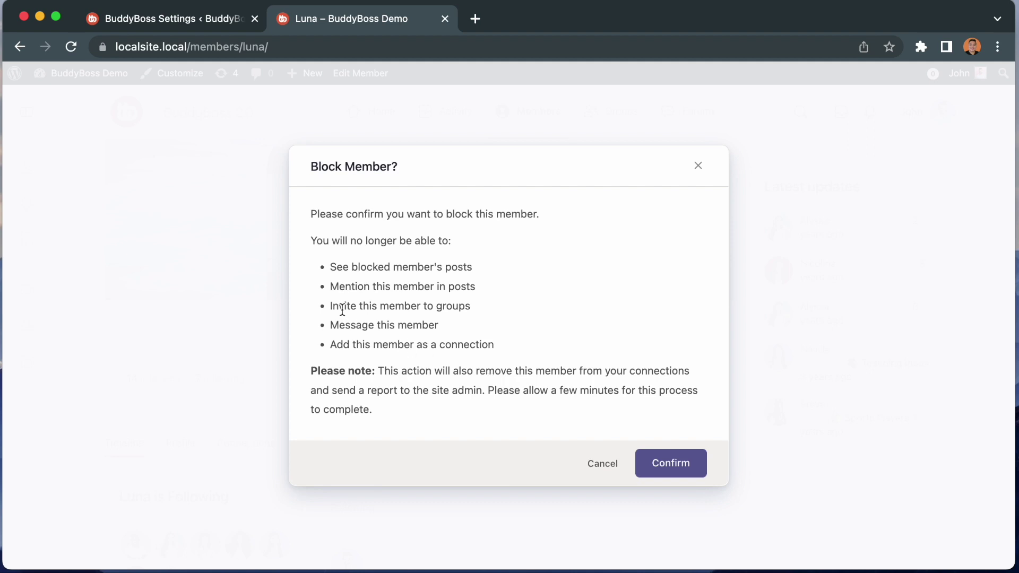
left_click_drag(334, 305, 479, 311)
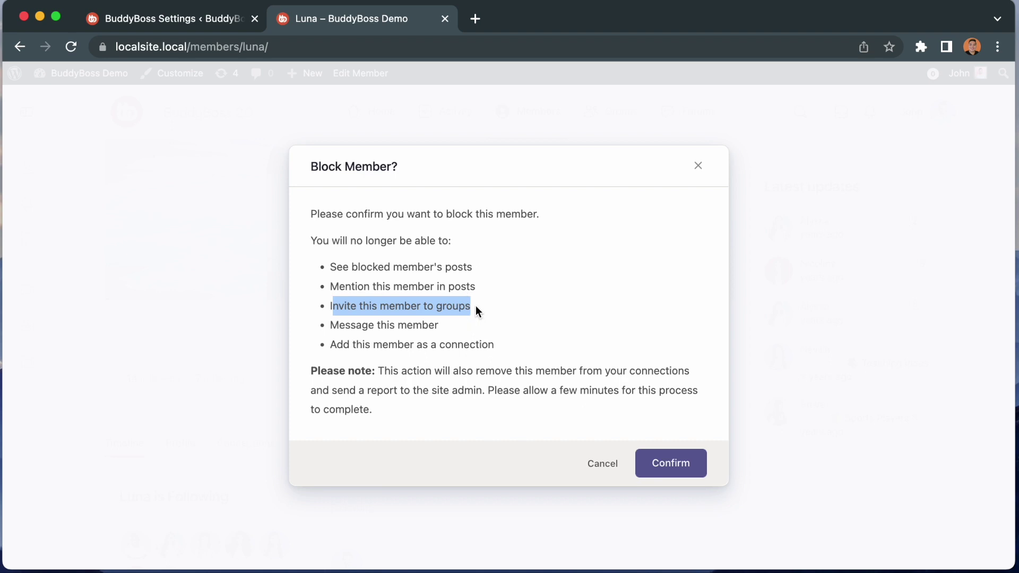
left_click(476, 309)
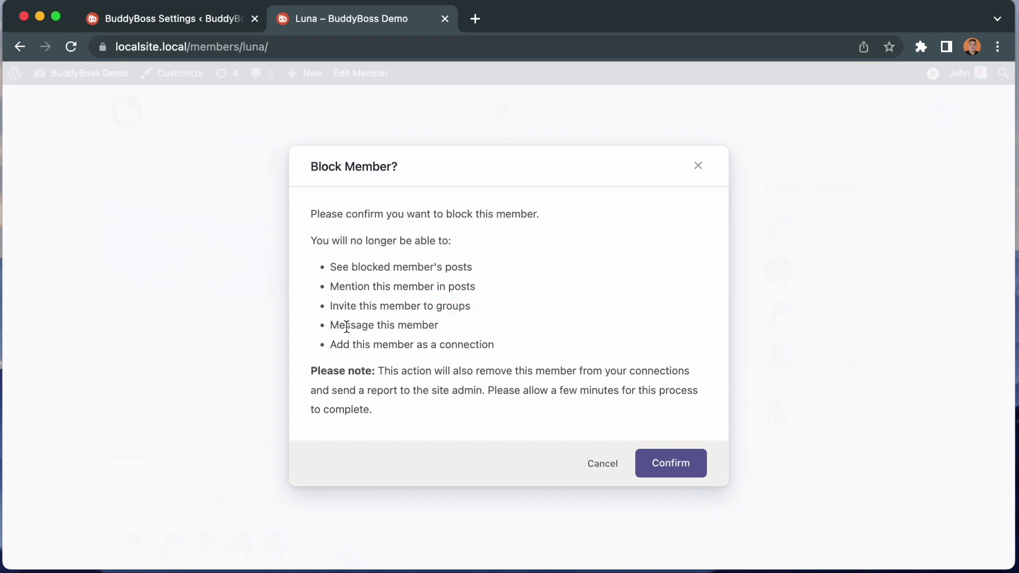
left_click_drag(330, 326, 455, 327)
left_click(455, 327)
left_click(651, 464)
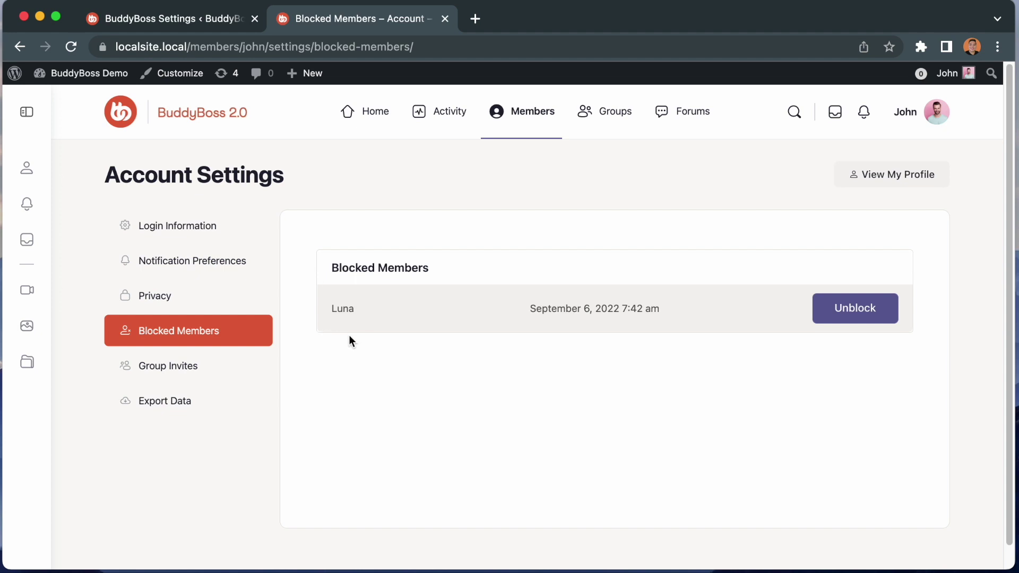
mouse_move(910, 119)
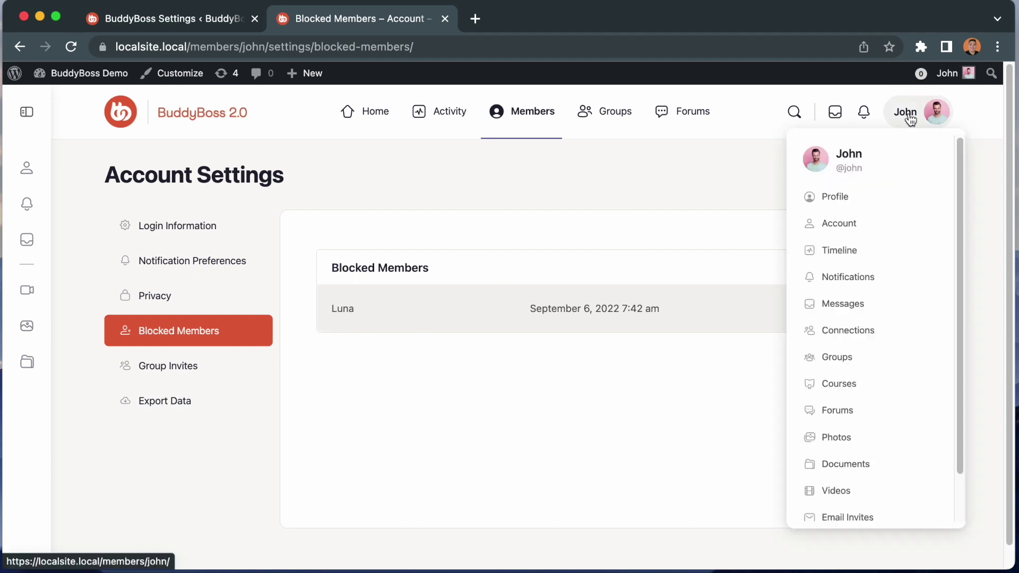
mouse_move(855, 223)
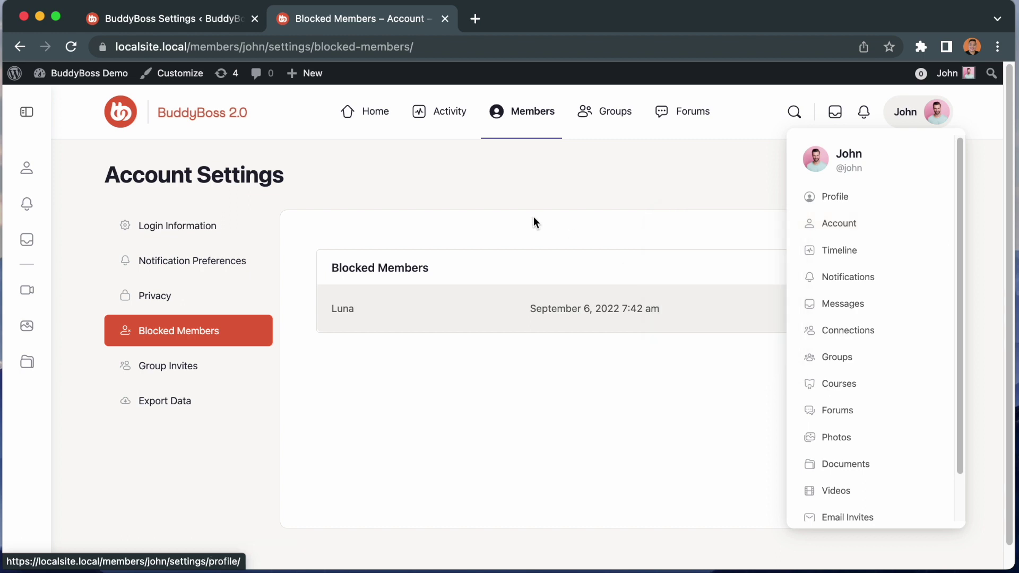
Open Moderation from the admin sidebar in a new tab and view the flagged member's report
left_click(182, 27)
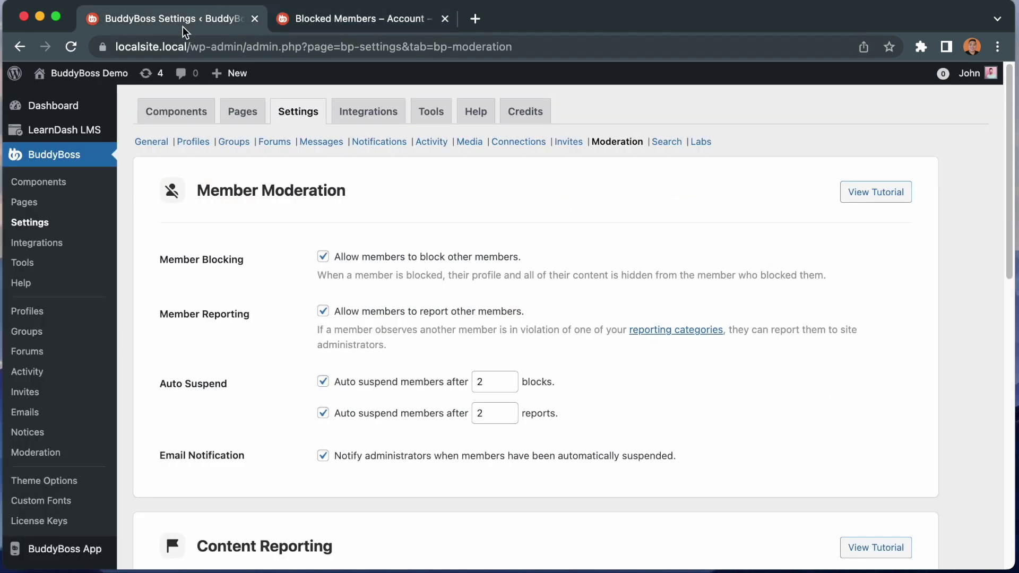
left_click(35, 456, "super")
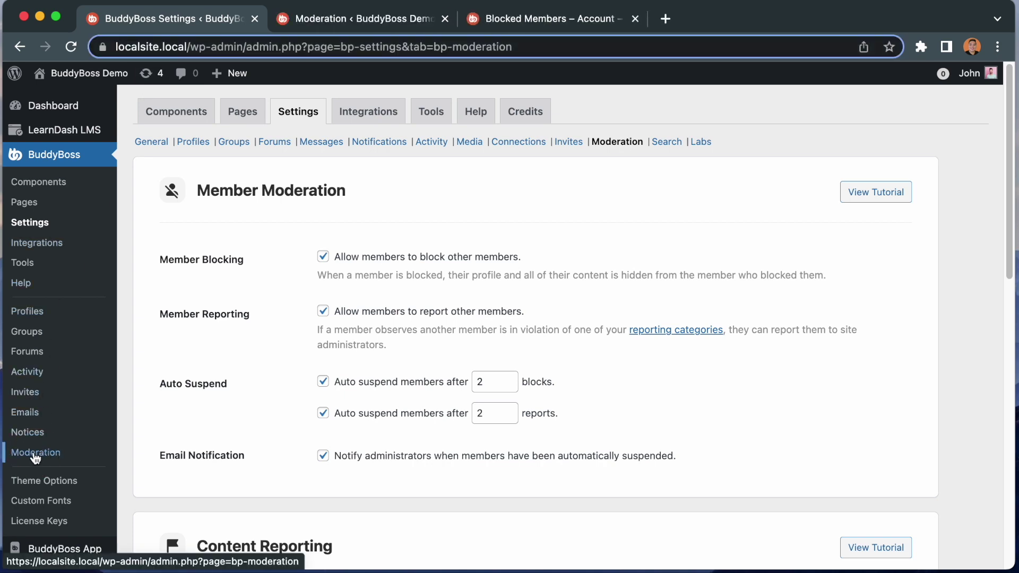
left_click(343, 18)
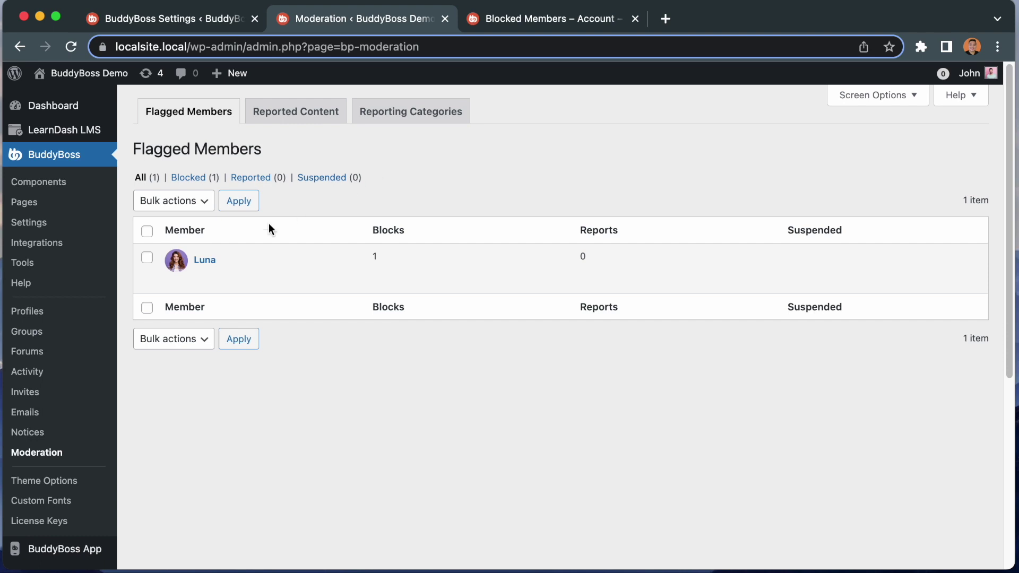
mouse_move(205, 274)
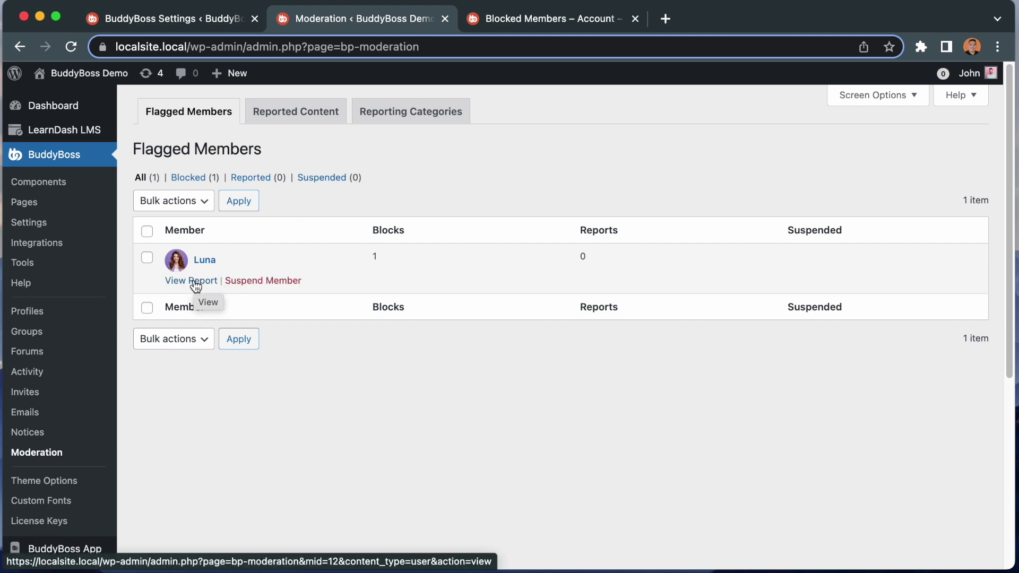
left_click(194, 283)
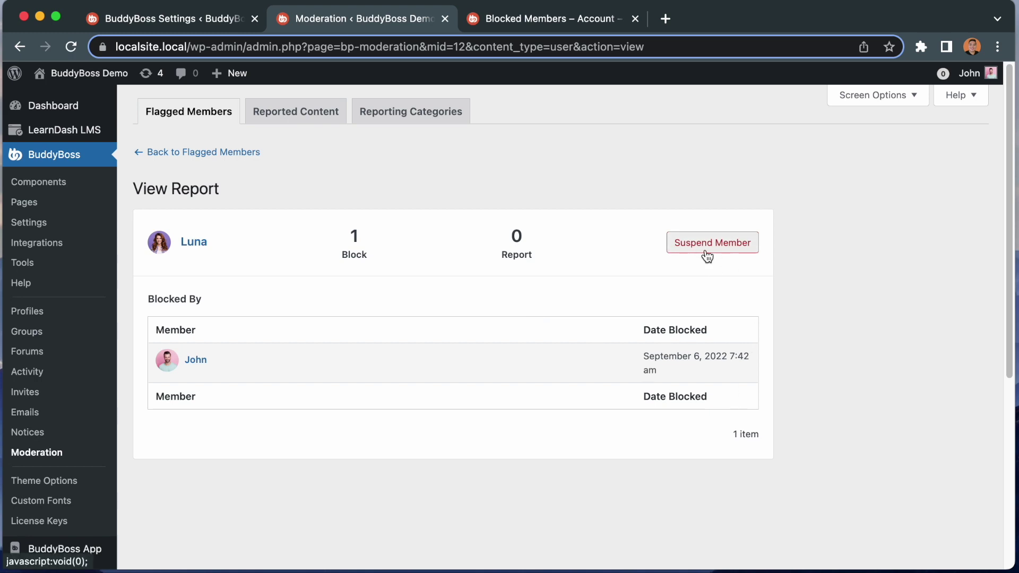
Go back to Flagged Members, compare with the settings tab, then close the Moderation tab
left_click(248, 155)
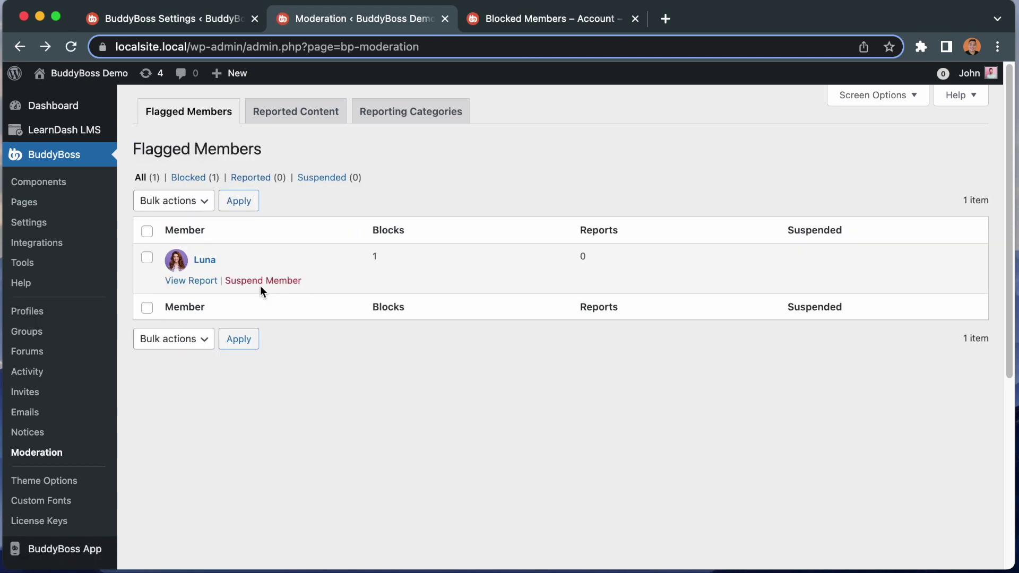
left_click(167, 14)
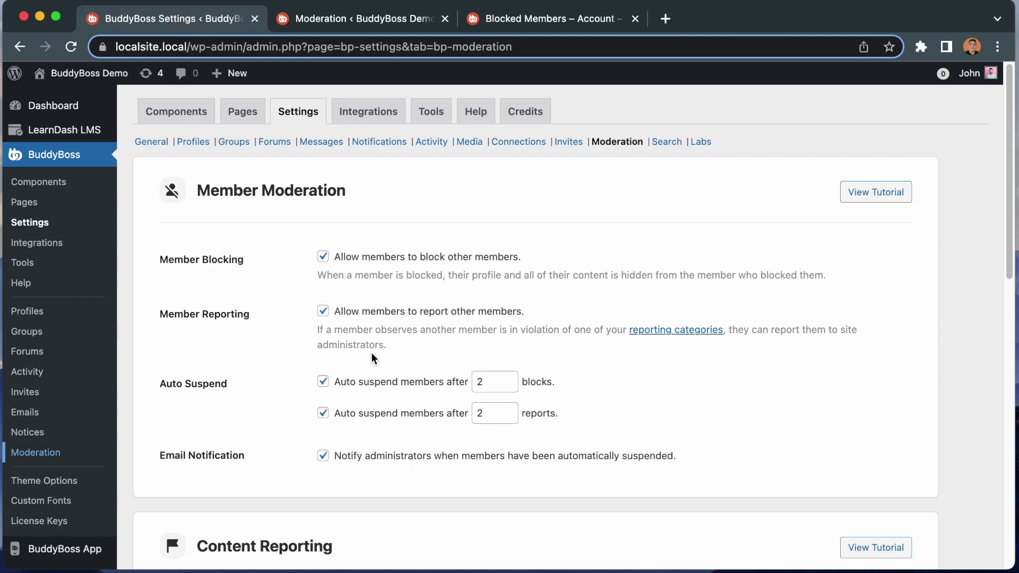
left_click(361, 20)
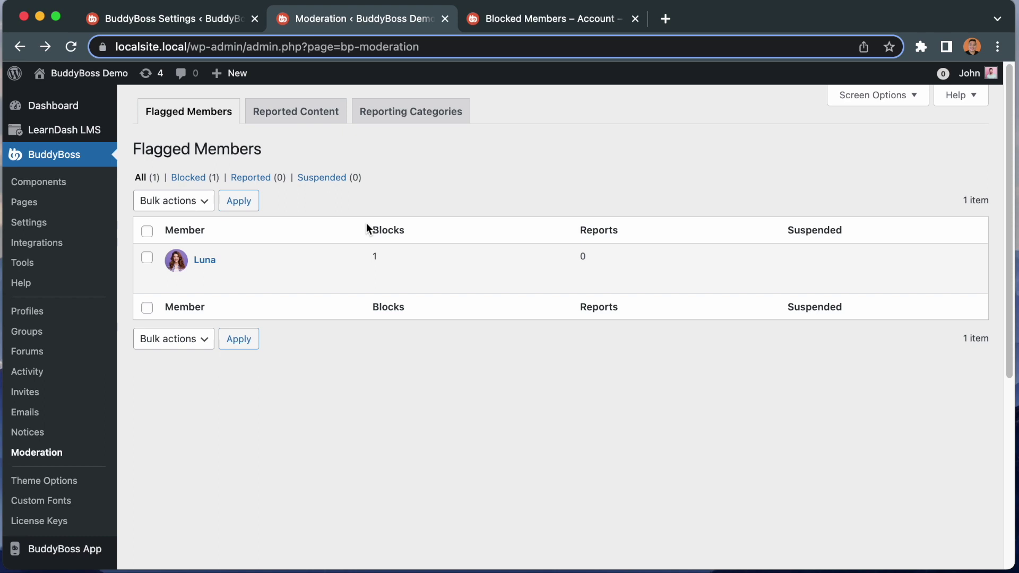
left_click(445, 19)
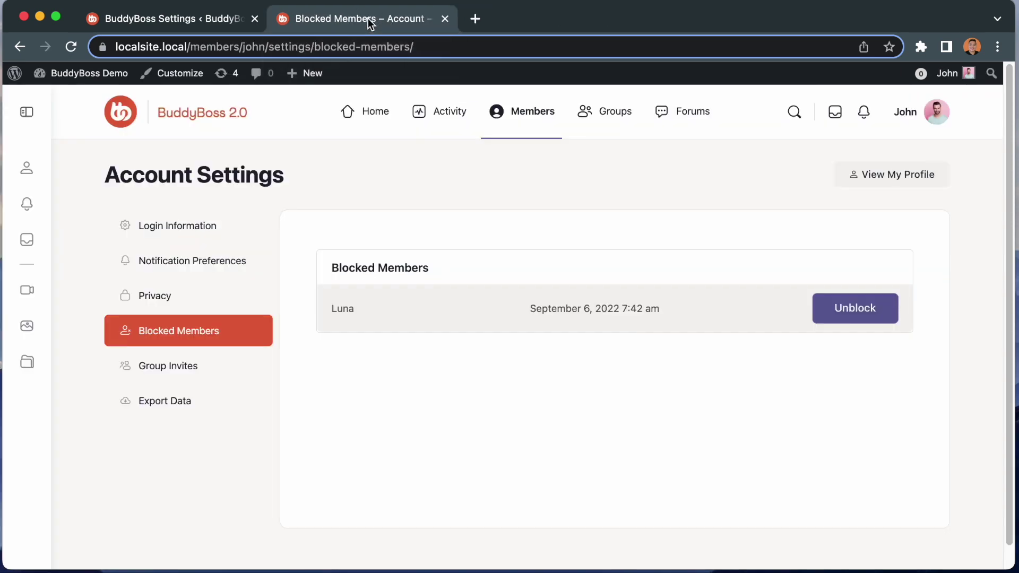
View the site as the second member, block the flagged member, then switch back to Admin
left_click(518, 108)
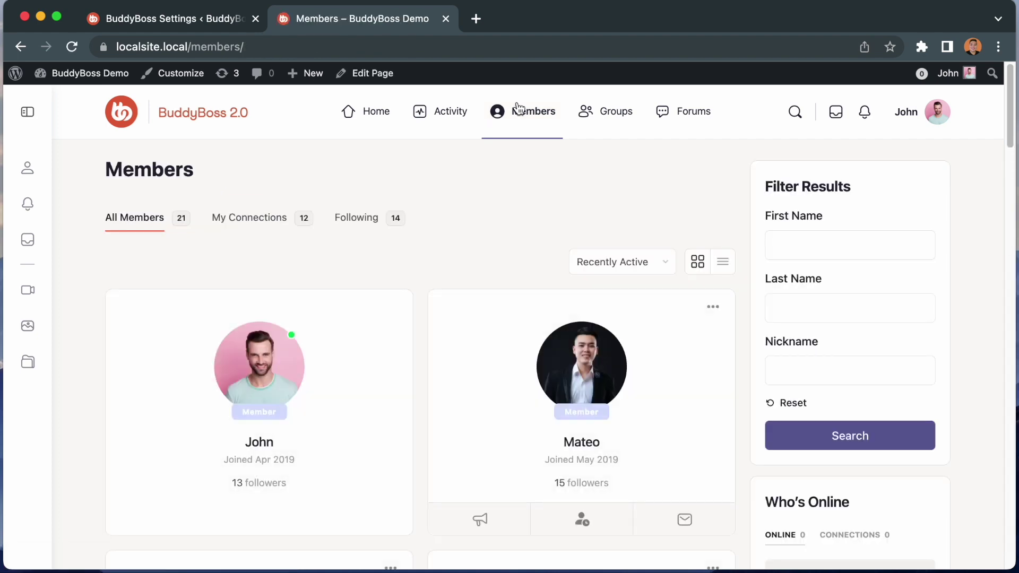
left_click(713, 307)
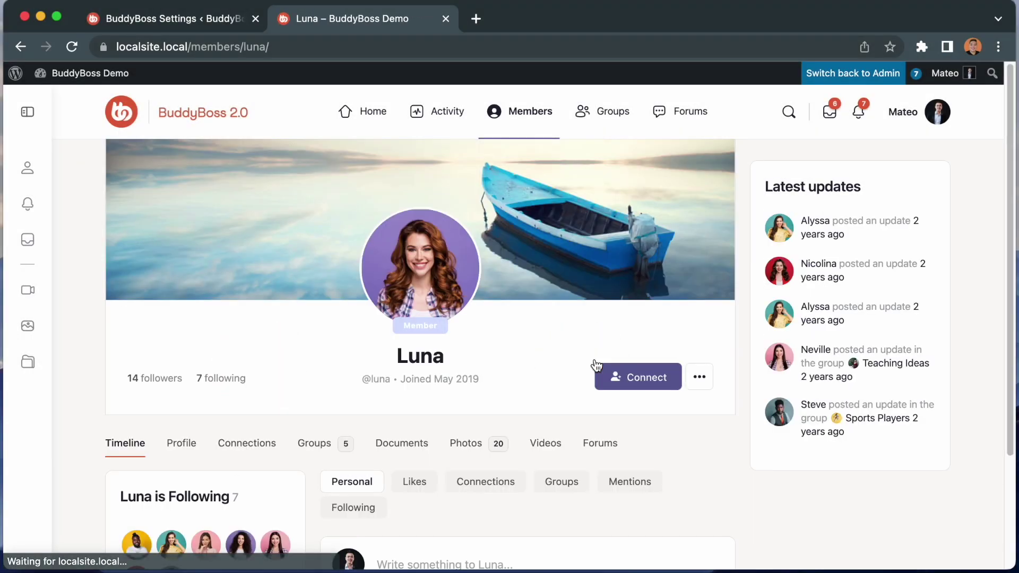
left_click(700, 377)
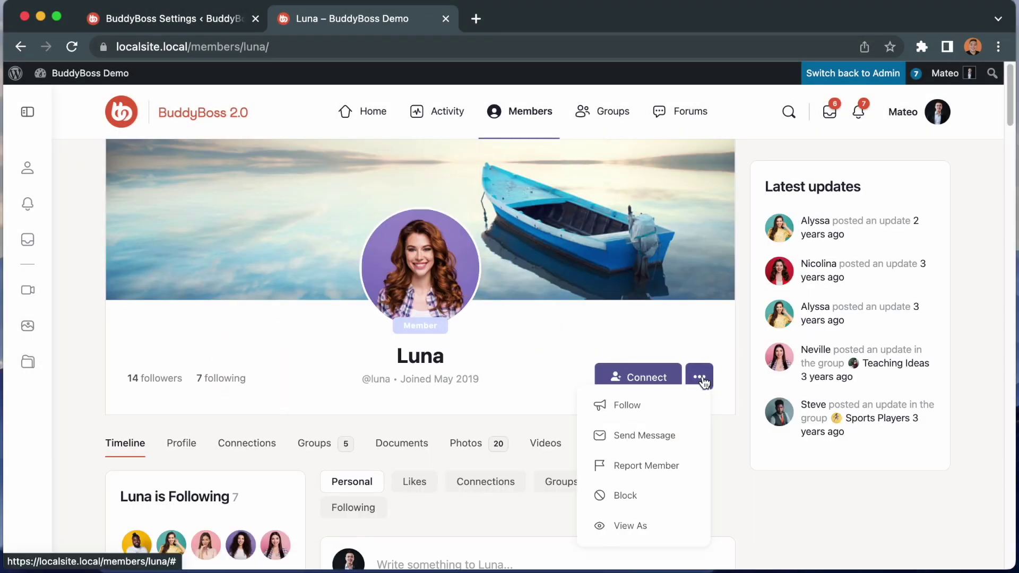
left_click(647, 499)
left_click(658, 465)
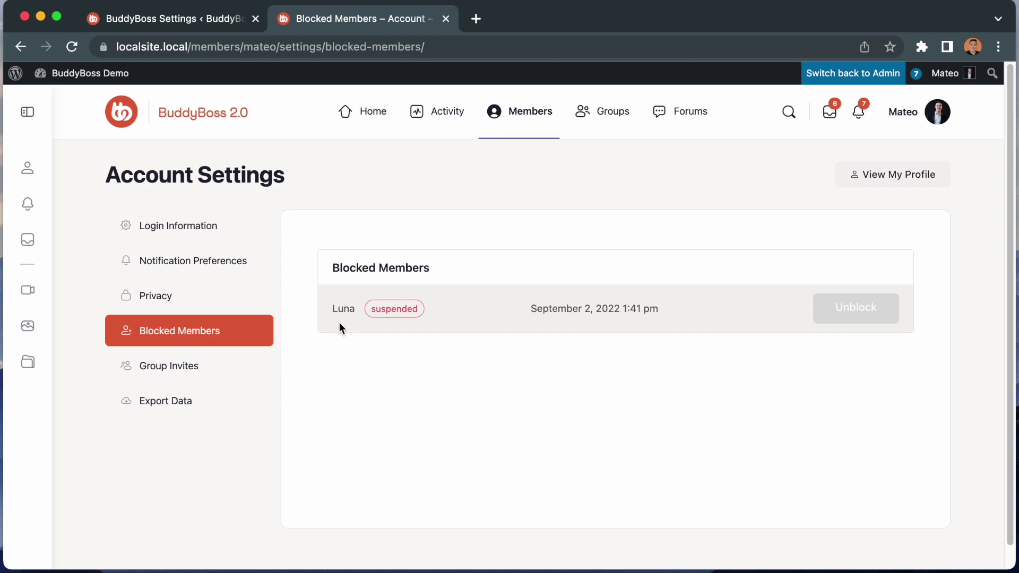
mouse_move(835, 312)
left_click(822, 75)
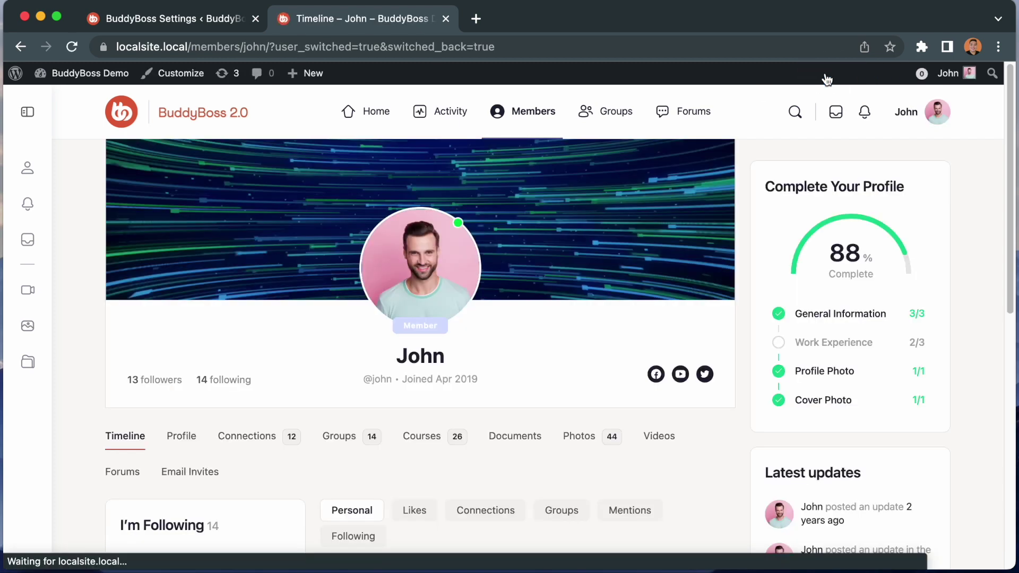
Open the Flagged Members list and filter it to Suspended members
left_click(189, 26)
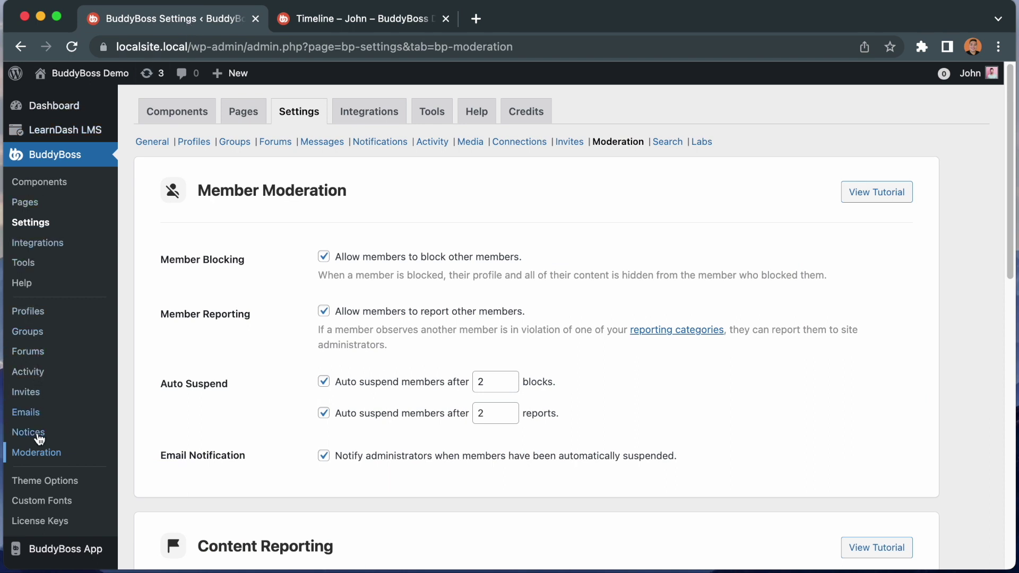
left_click(40, 455)
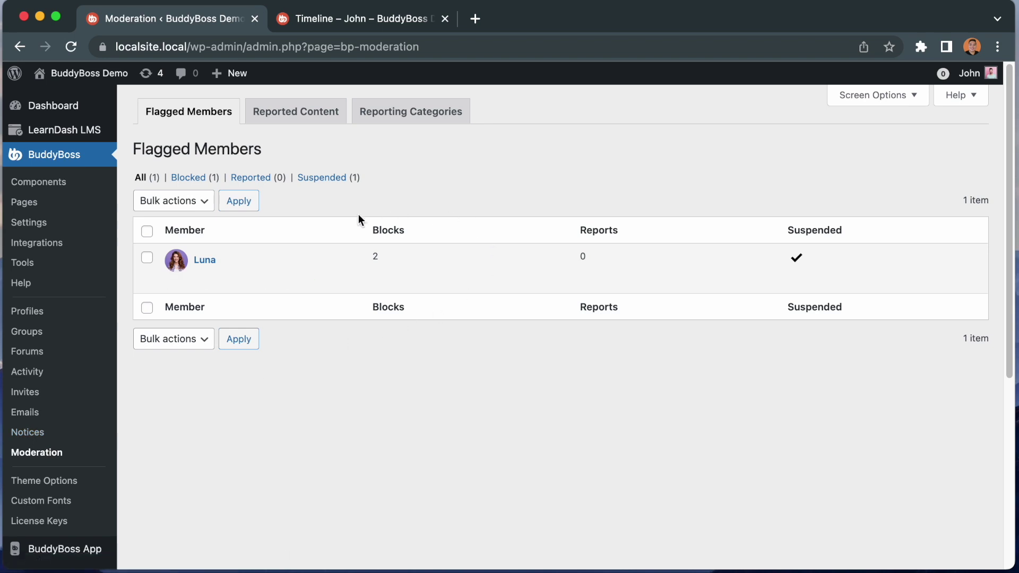
mouse_move(372, 291)
left_click(322, 178)
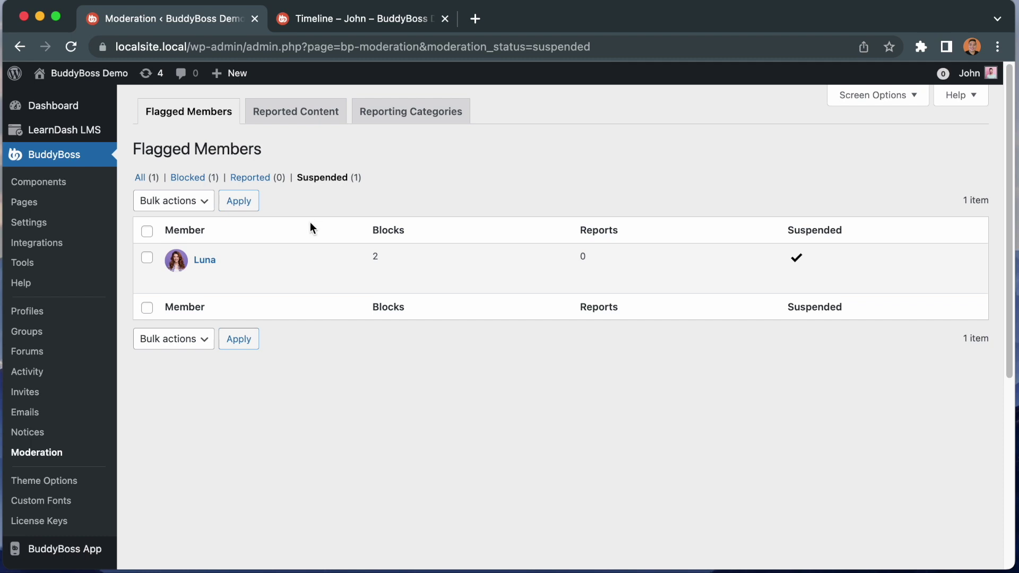
mouse_move(246, 292)
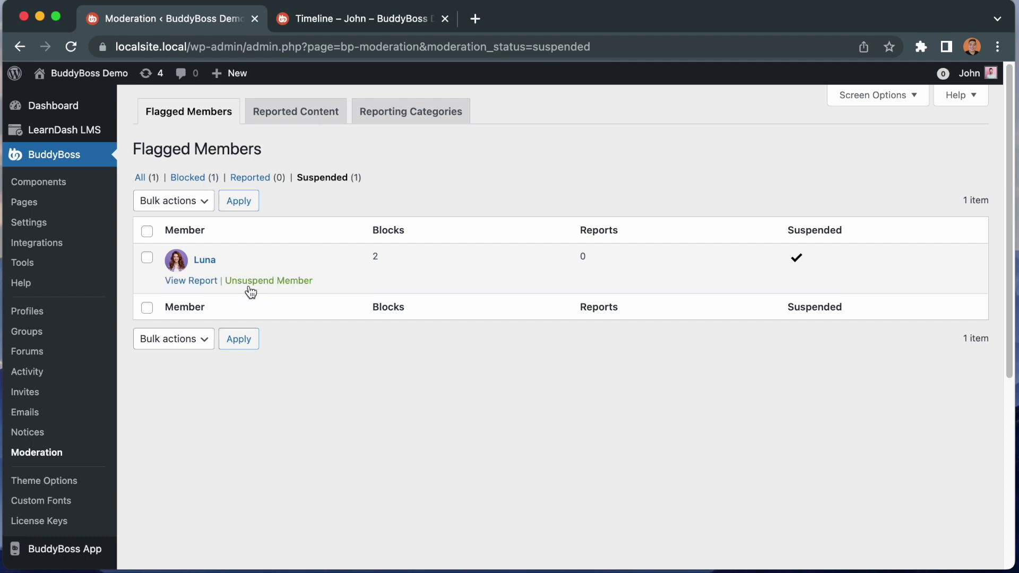
Open Users > All Users and scroll through the user list
scroll(125, 446, "down", 5)
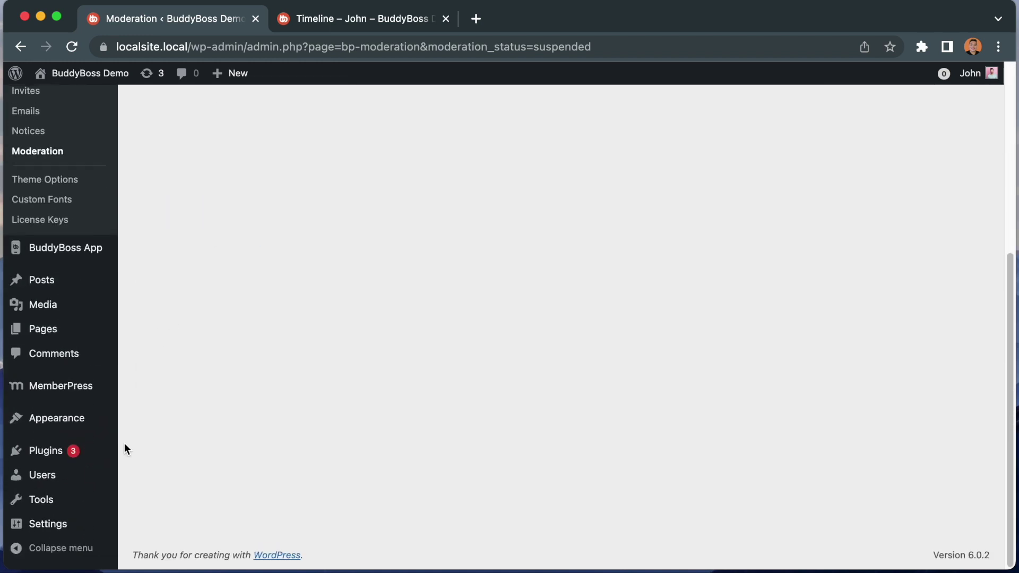
left_click(45, 482)
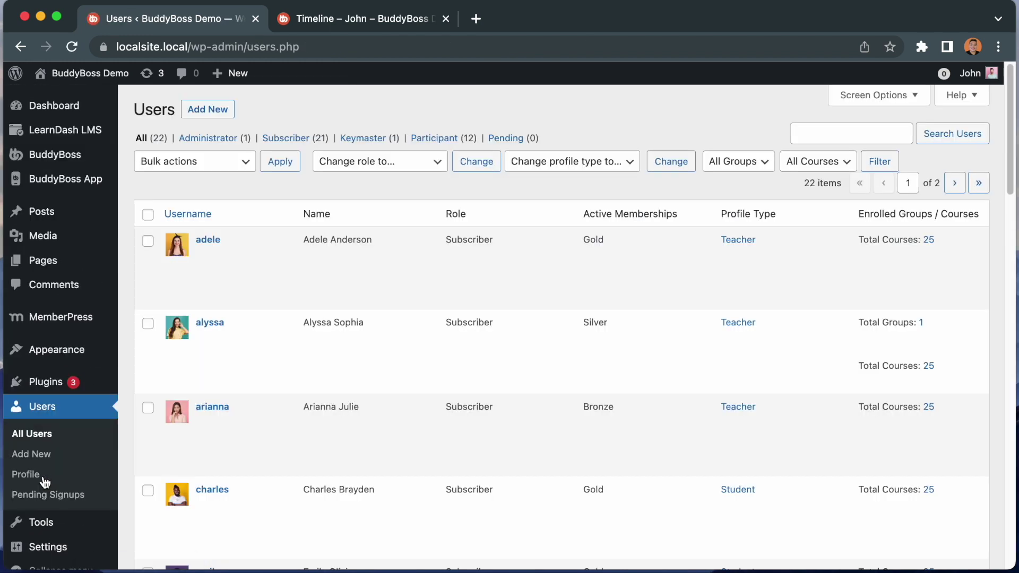
scroll(186, 502, "down", 8)
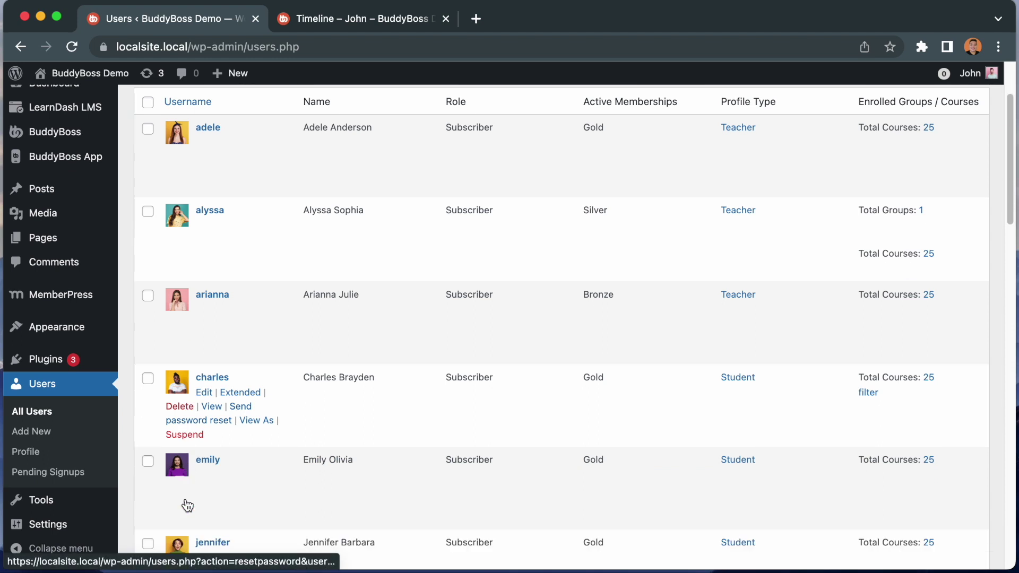
scroll(186, 499, "down", 3)
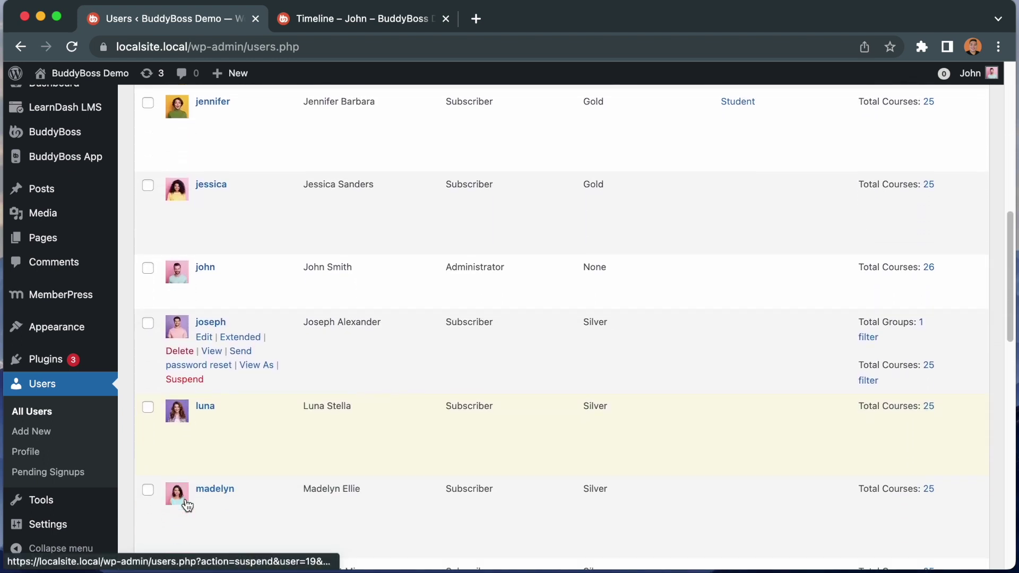
mouse_move(249, 428)
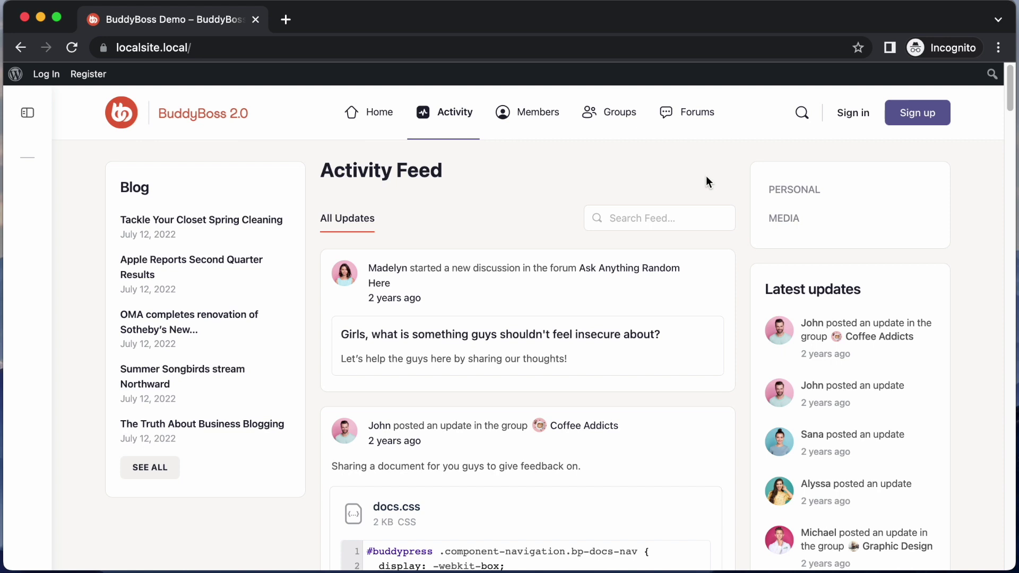
On the sign-in page, submit the suspended member's username and password
left_click(847, 114)
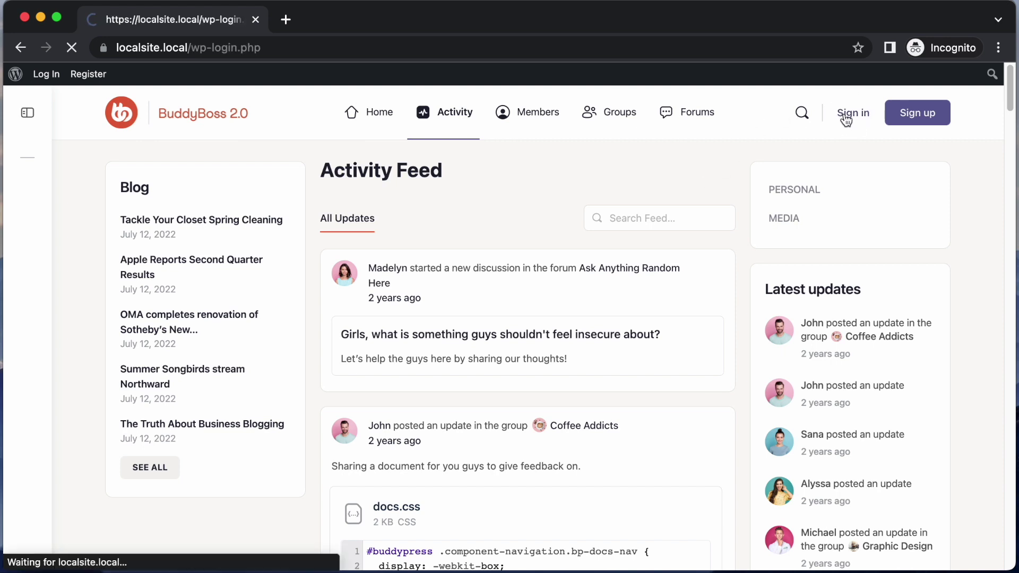
type("luna")
key("Tab")
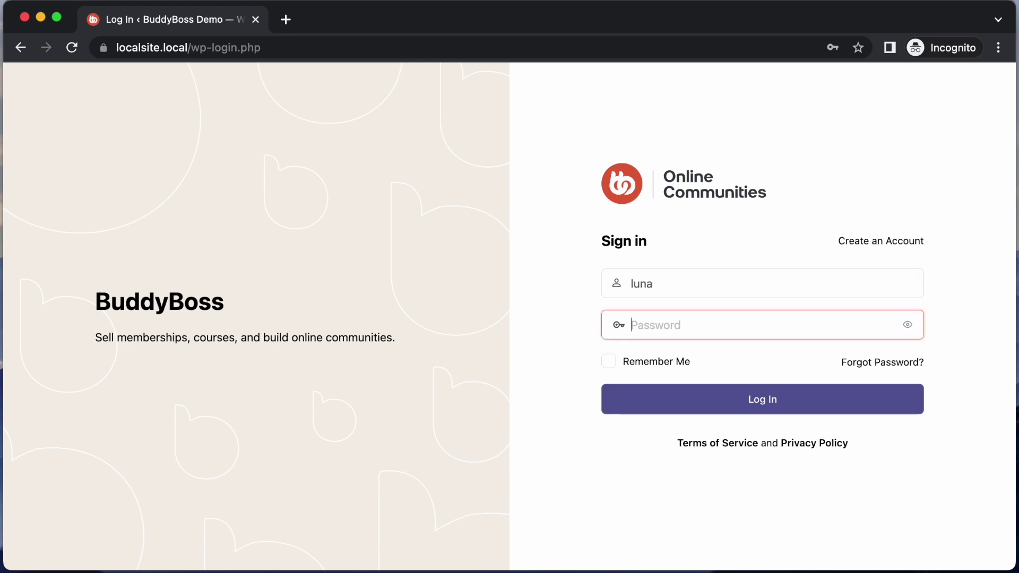
type("••••")
left_click(766, 403)
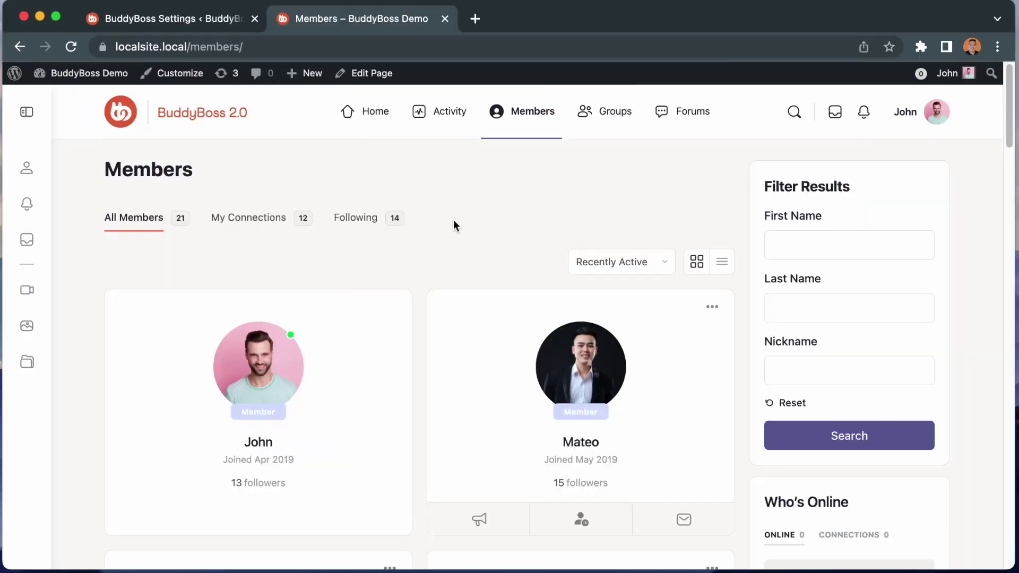
View the site as the dark-suited member, second in the Members directory, using View As
scroll(453, 219, "down", 15)
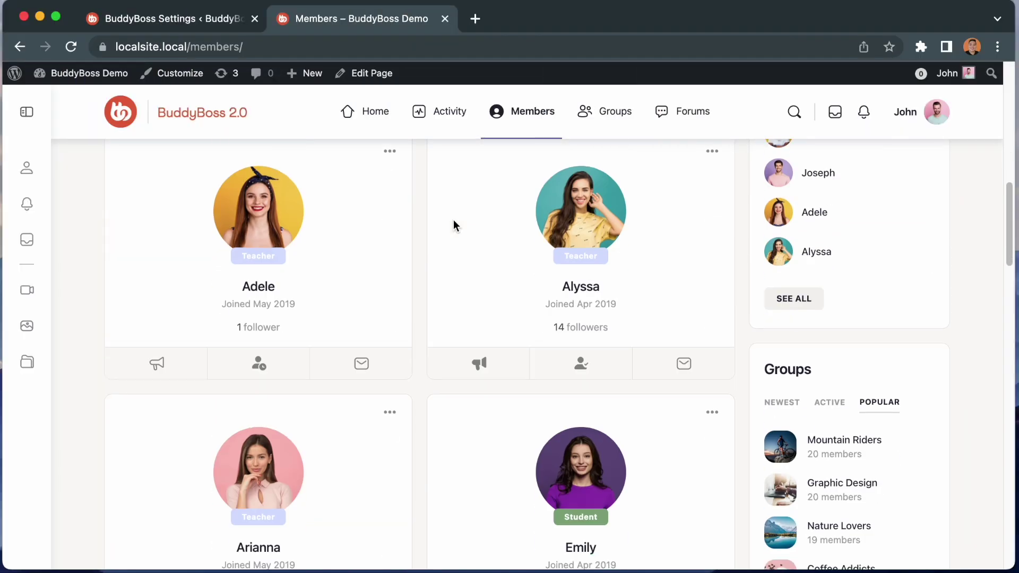
scroll(454, 220, "up", 15)
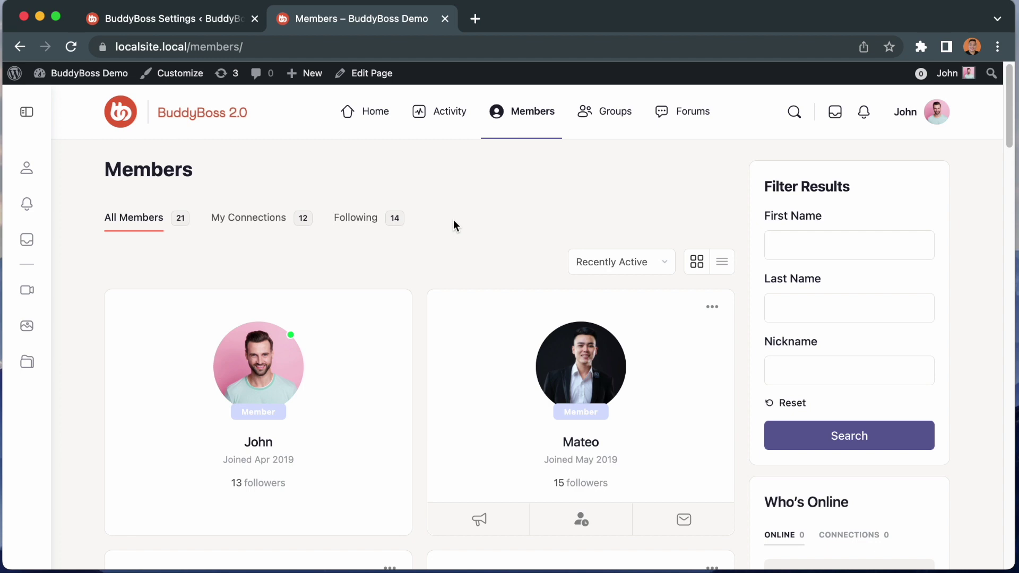
left_click(711, 309)
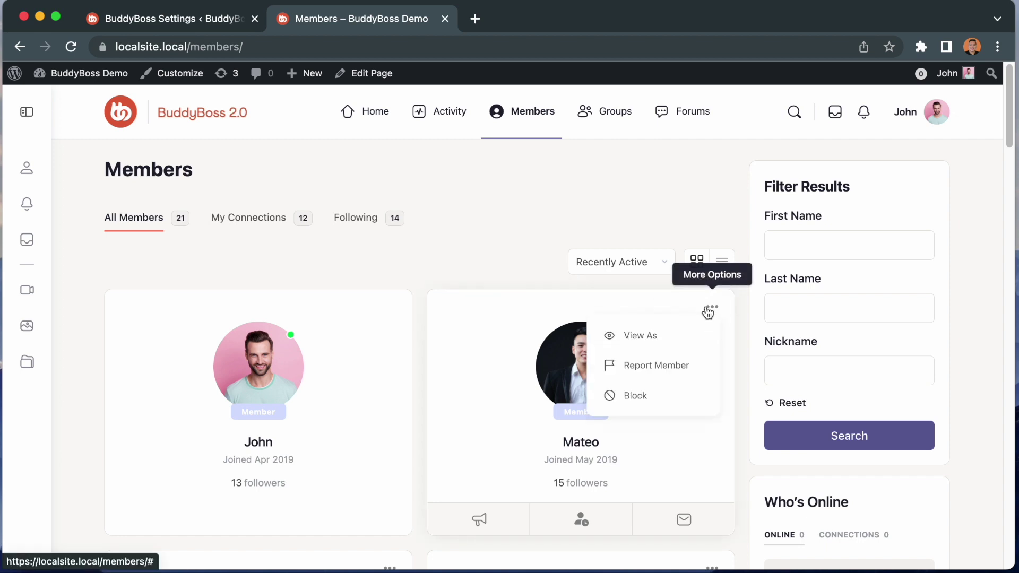
left_click(672, 343)
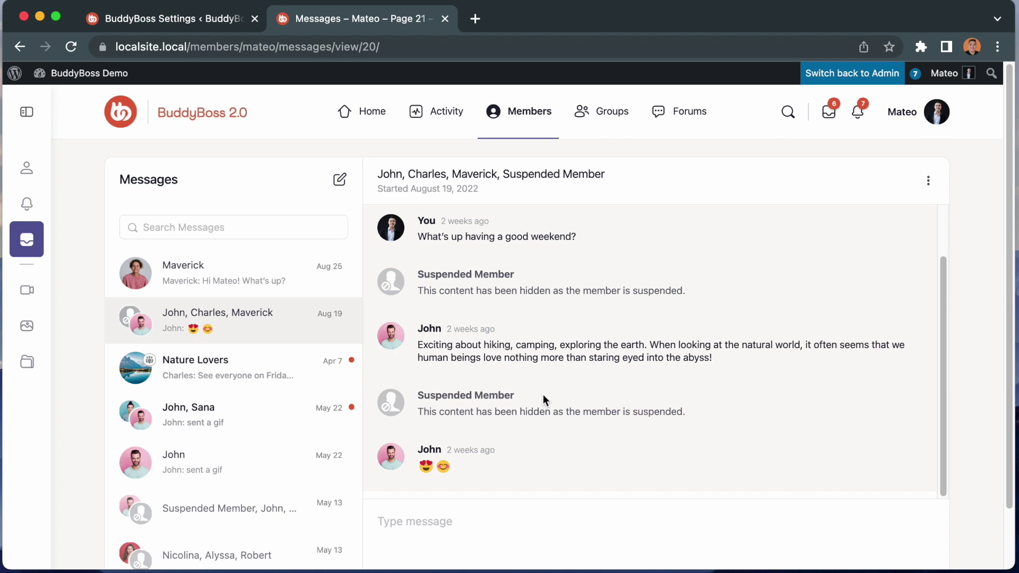
Return to the Members directory and view the site as the pink-shirted member from his profile
left_click(528, 123)
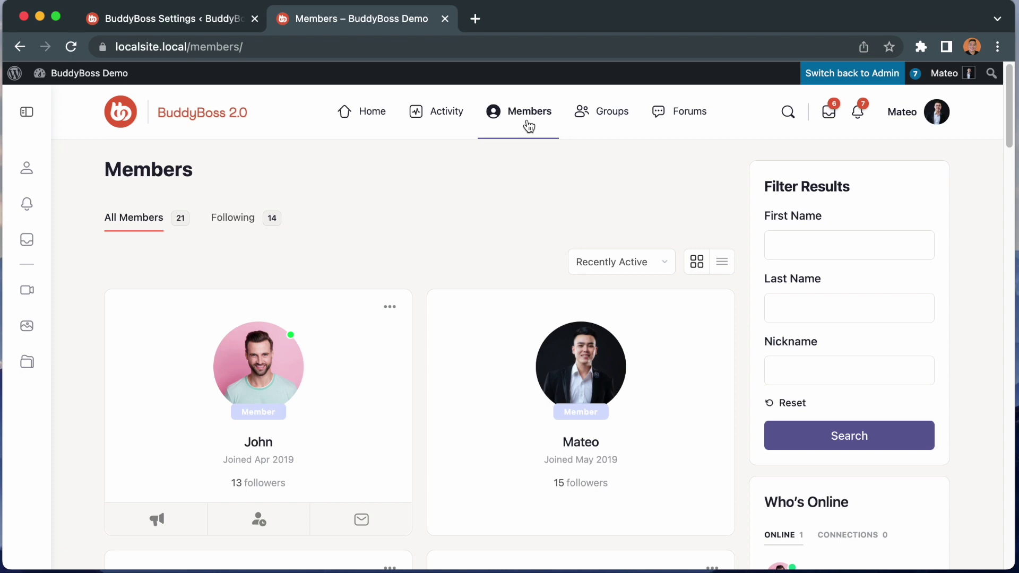
scroll(478, 417, "down", 20)
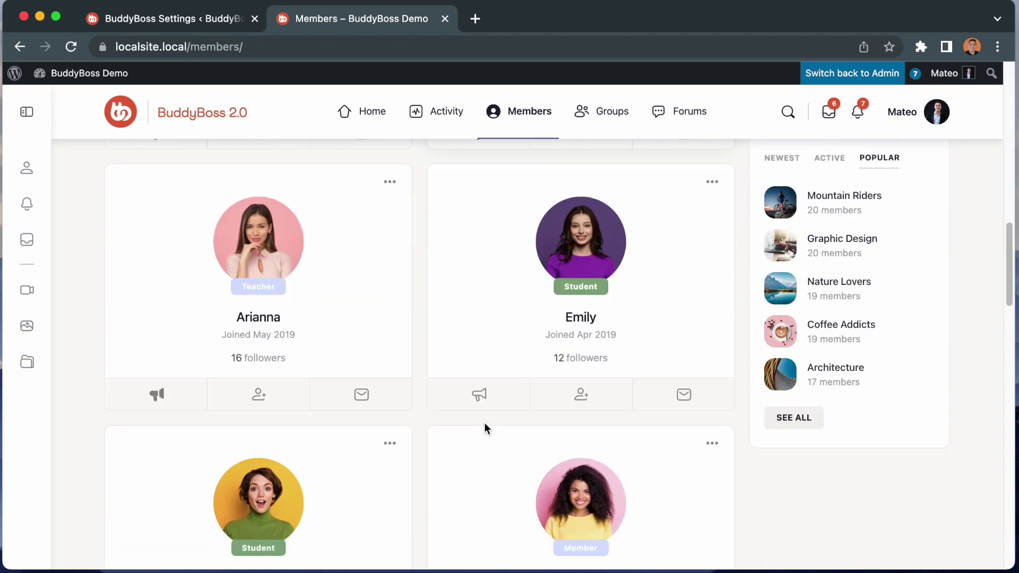
scroll(484, 428, "down", 5)
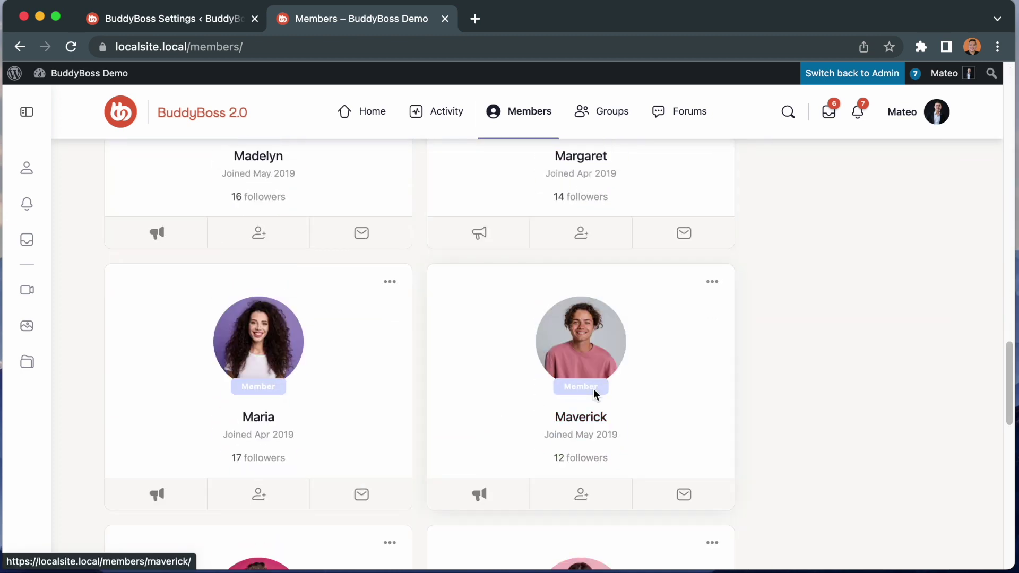
left_click(594, 344)
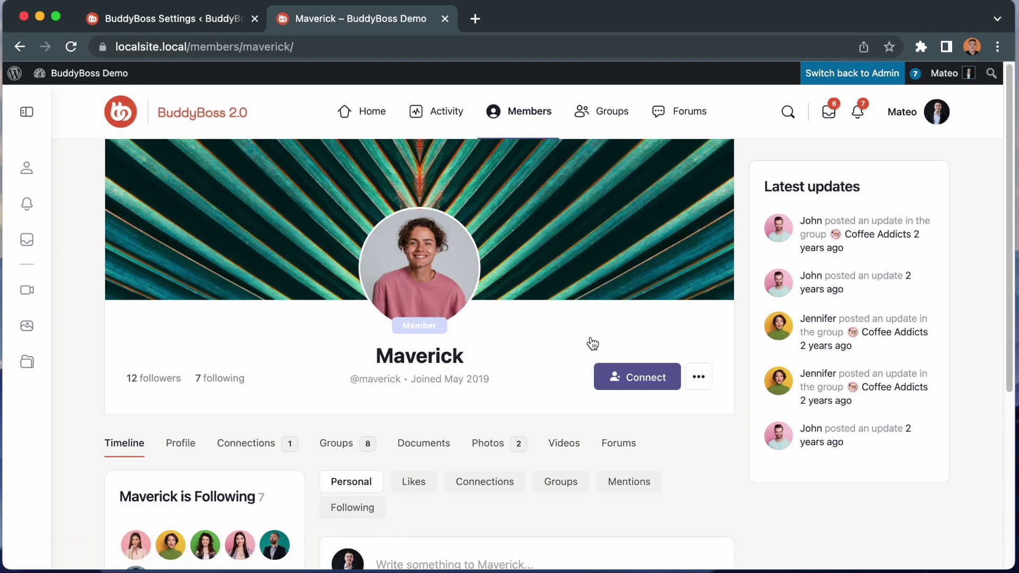
left_click(695, 377)
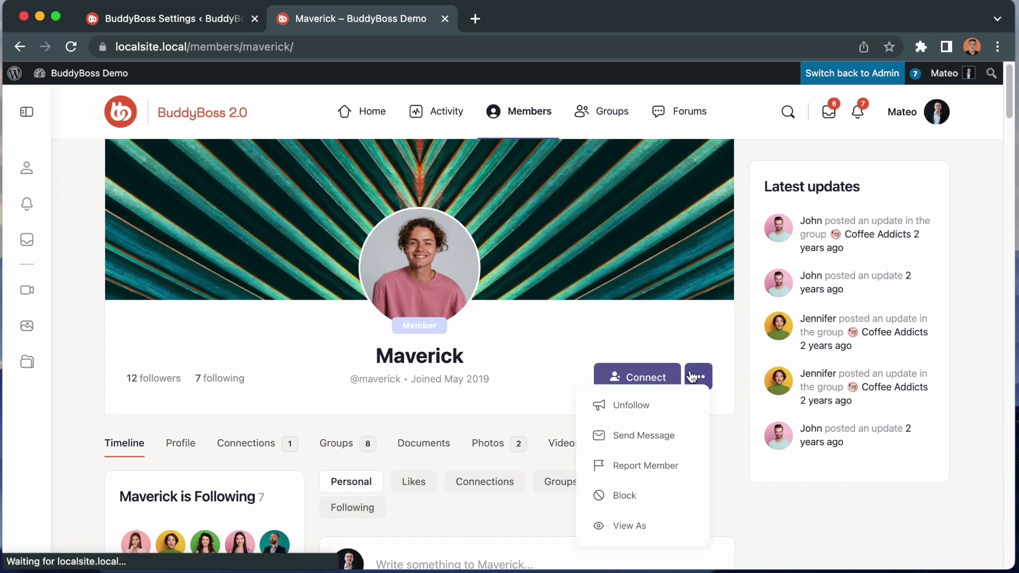
left_click(672, 523)
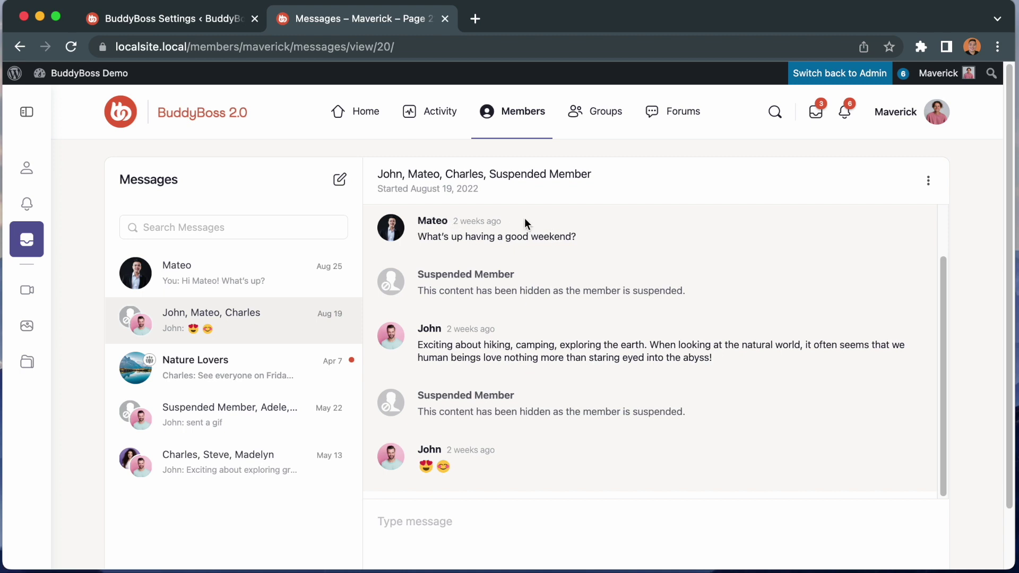
Block the suited member from the group conversation's options and confirm
left_click(927, 181)
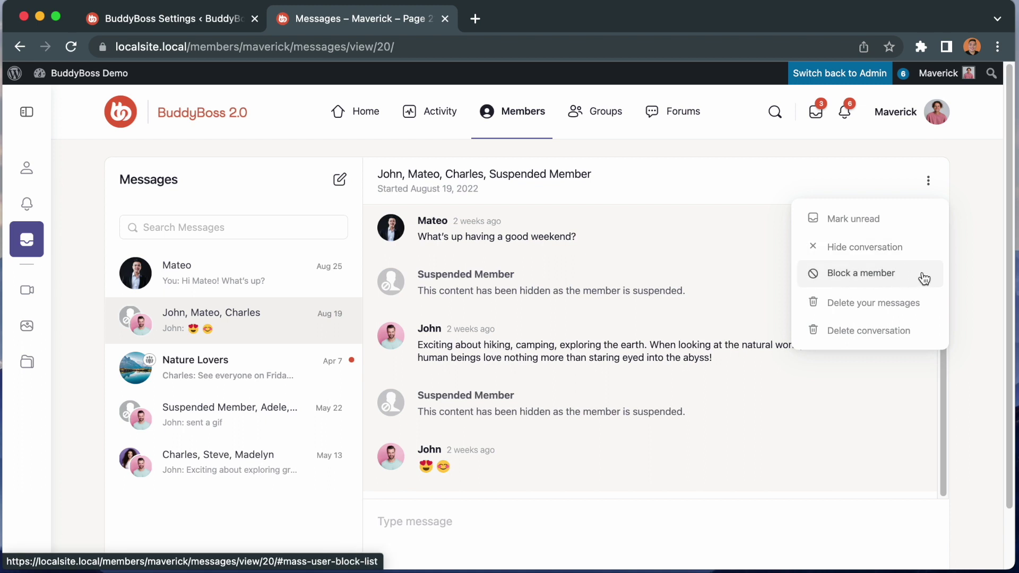
left_click(924, 279)
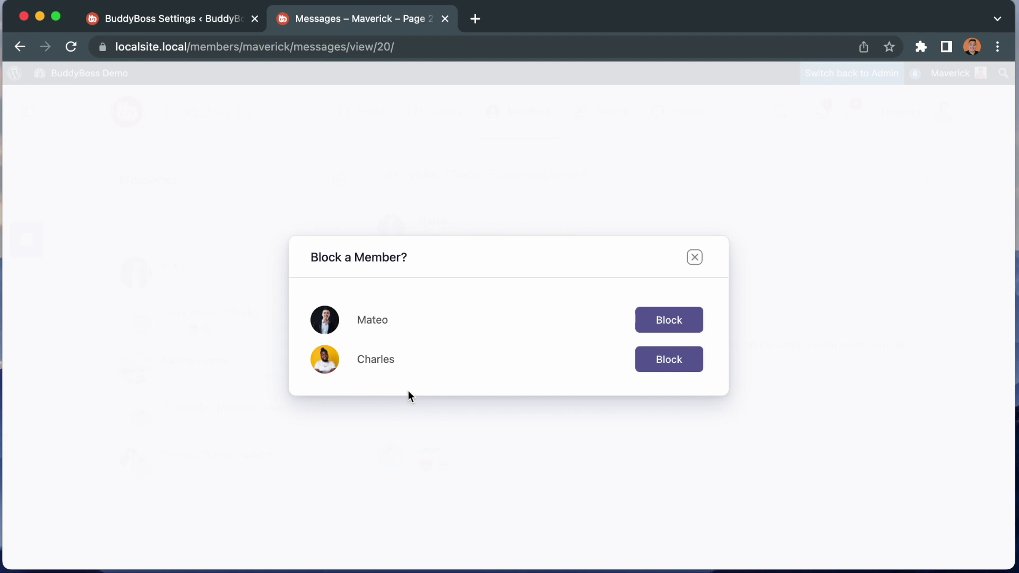
left_click(644, 319)
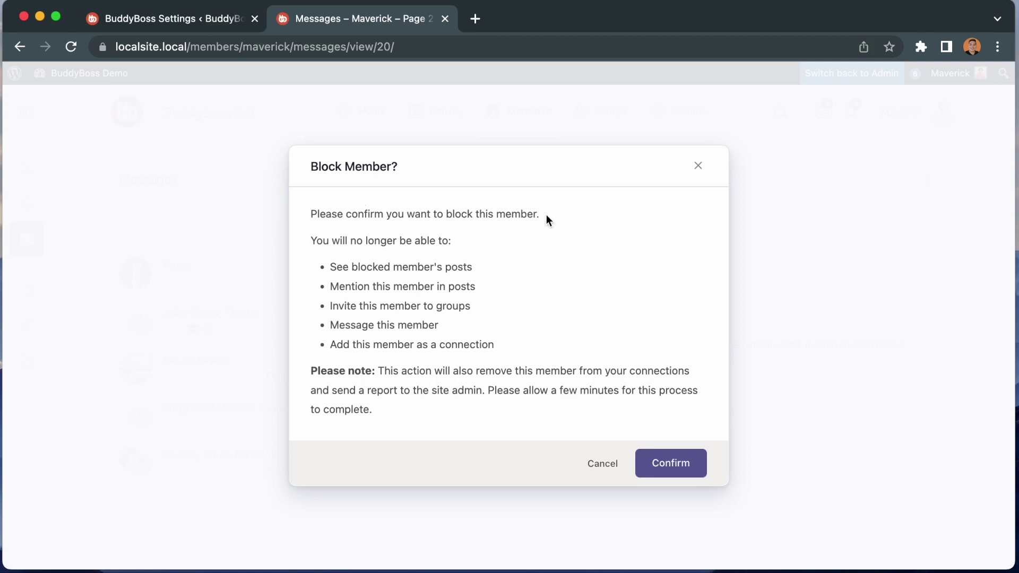
left_click(670, 464)
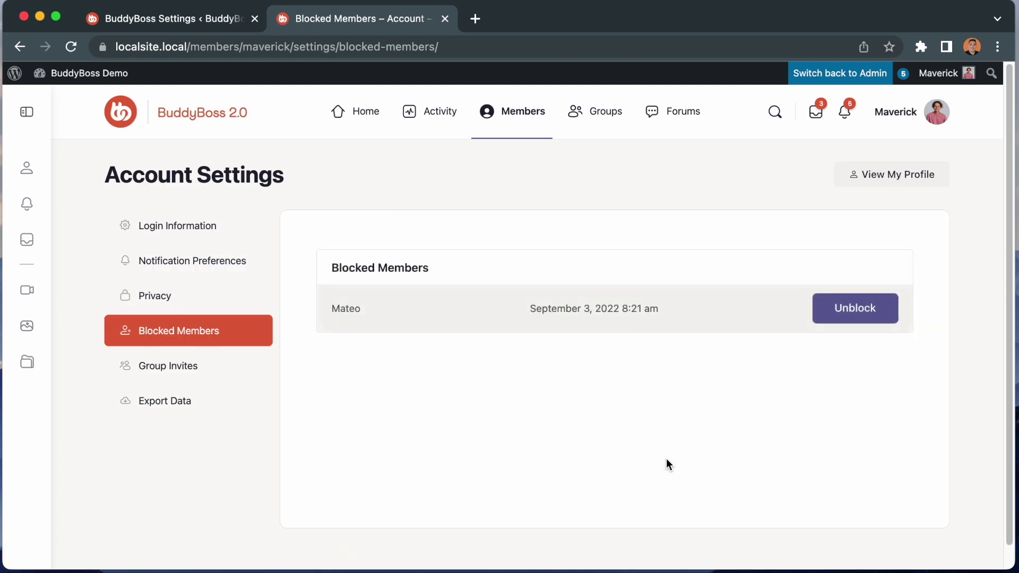
Go back and open the direct conversation with the blocked member
left_click(28, 52)
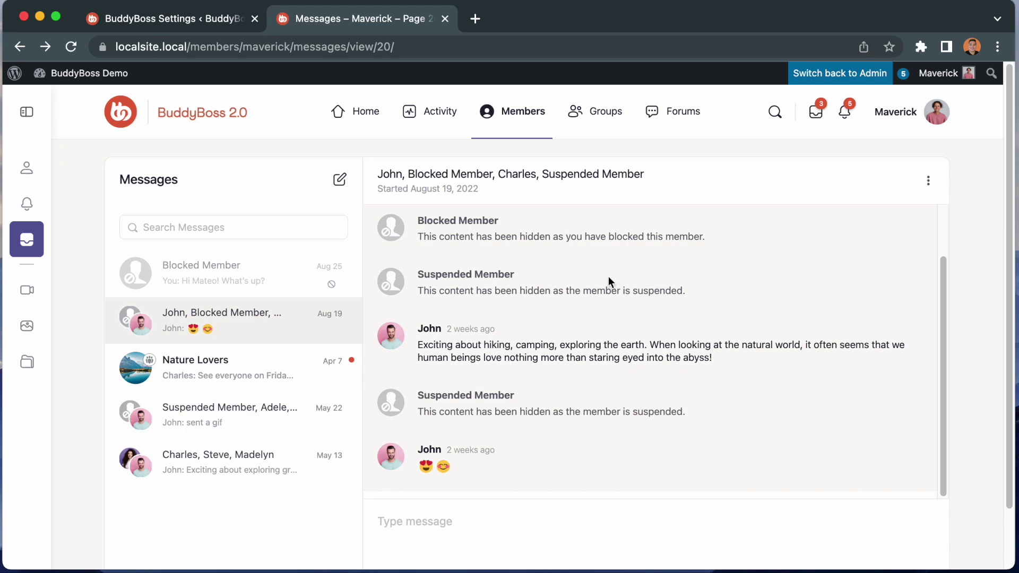
left_click(249, 283)
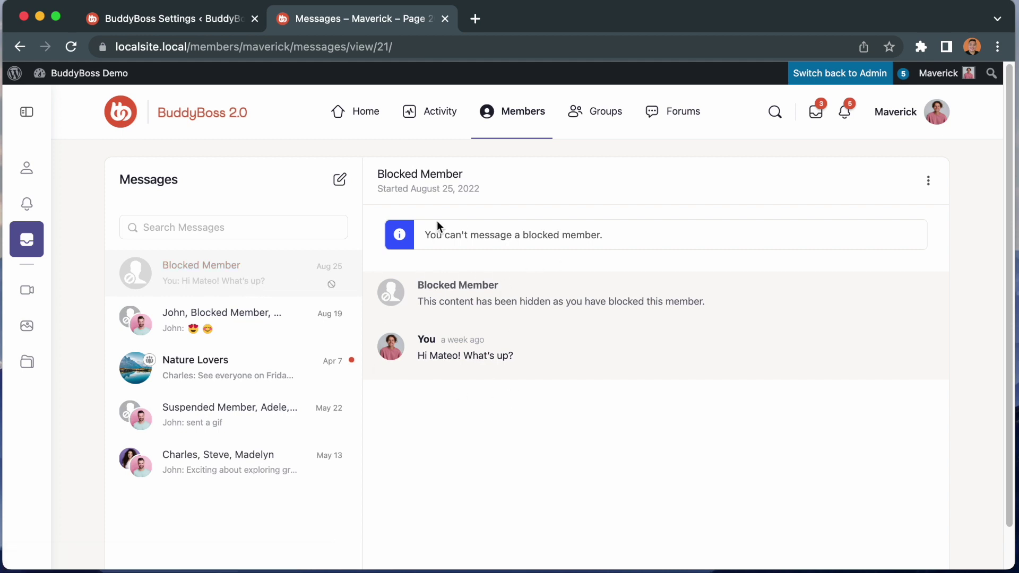
scroll(626, 240, "down", 2)
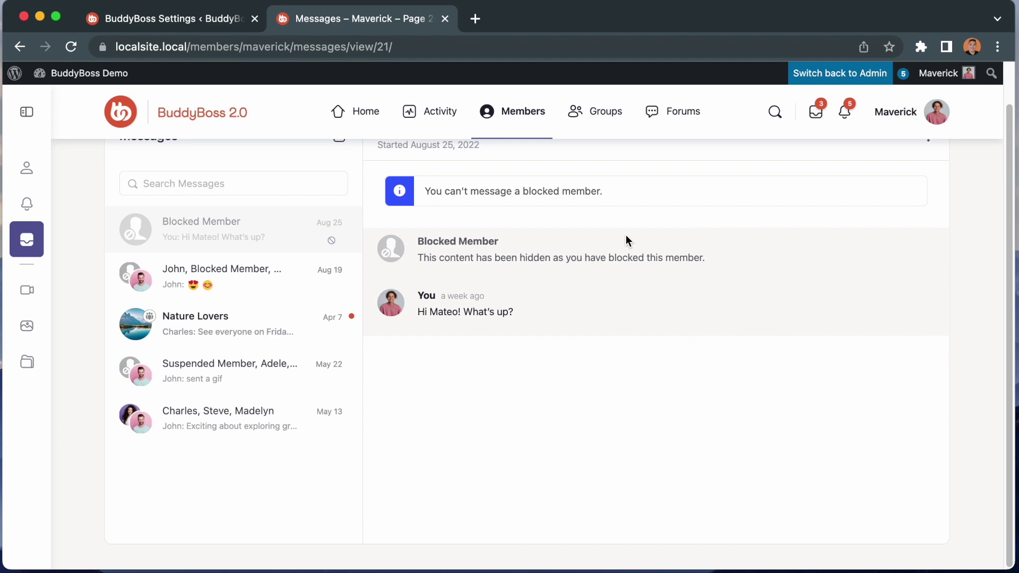
Switch back to the Admin account and return to the BuddyBoss settings tab
left_click(818, 83)
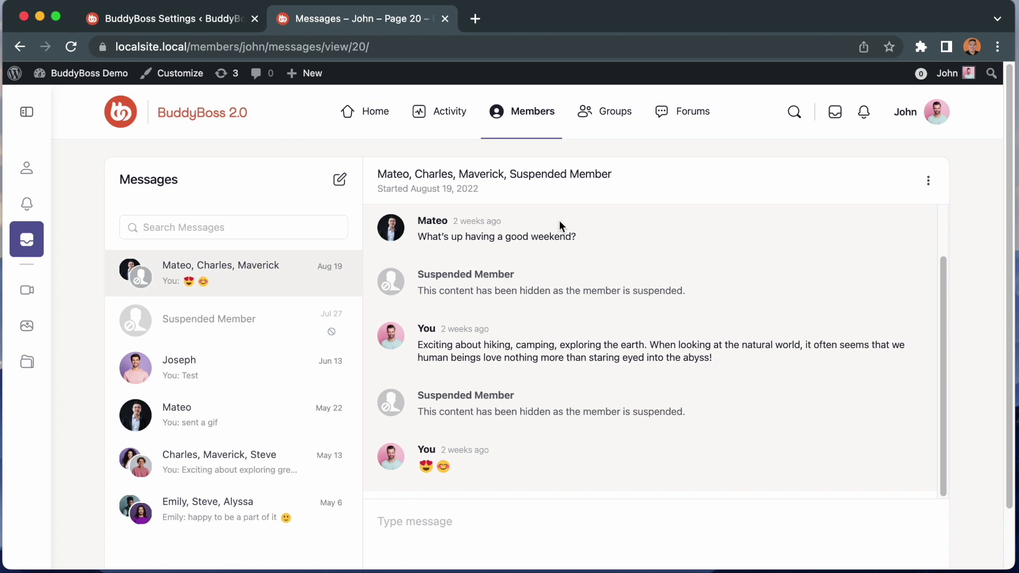
left_click(157, 24)
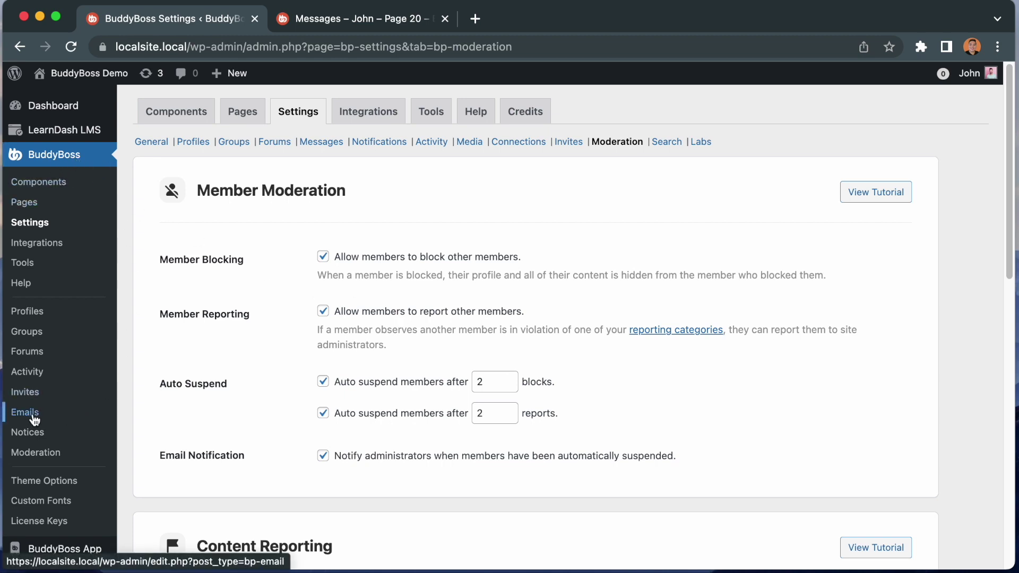
Search the Emails list for 'suspended' and open the member-suspended template for editing
left_click(52, 415)
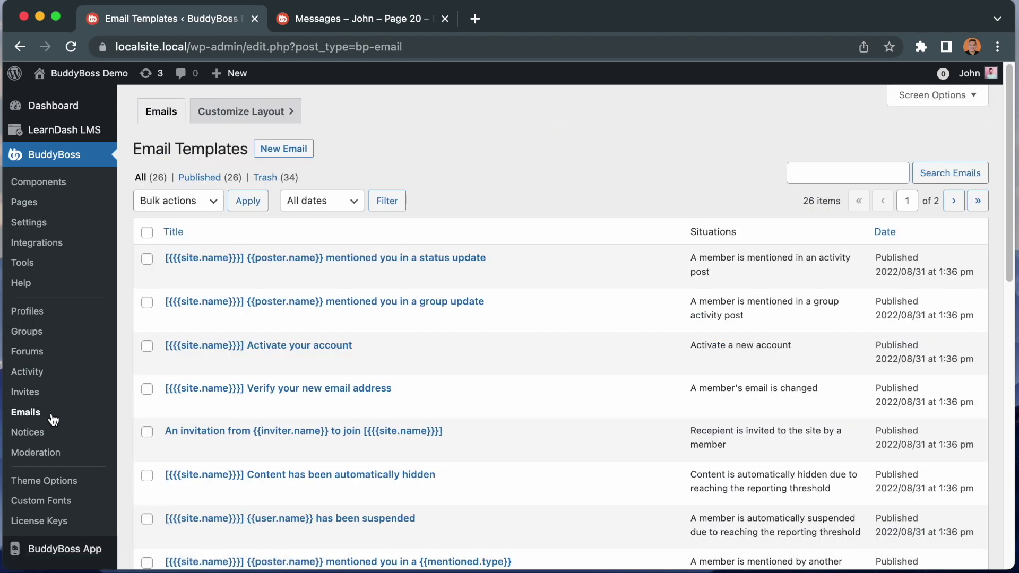
left_click(807, 172)
type("sus")
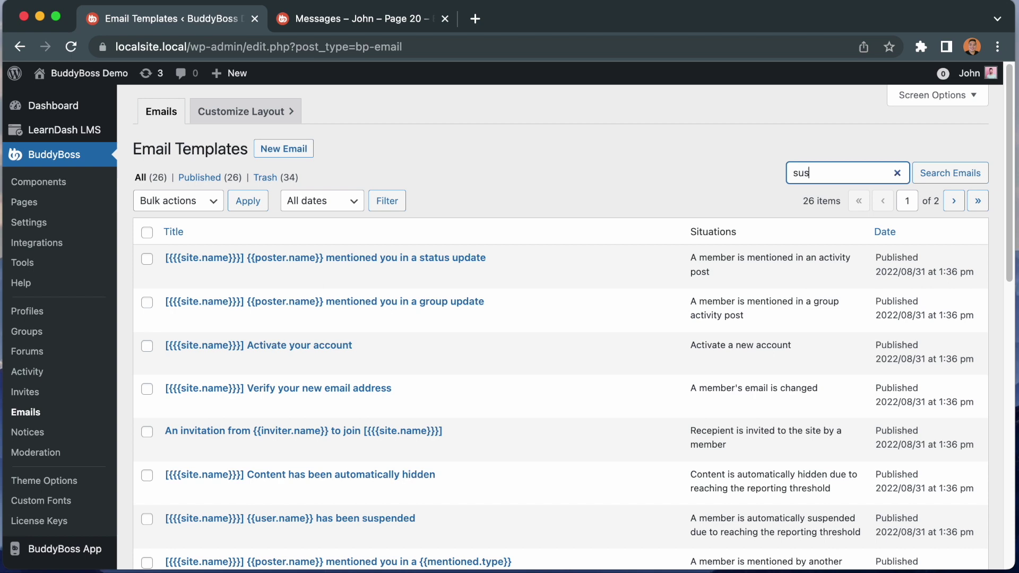
type("pended")
left_click(939, 174)
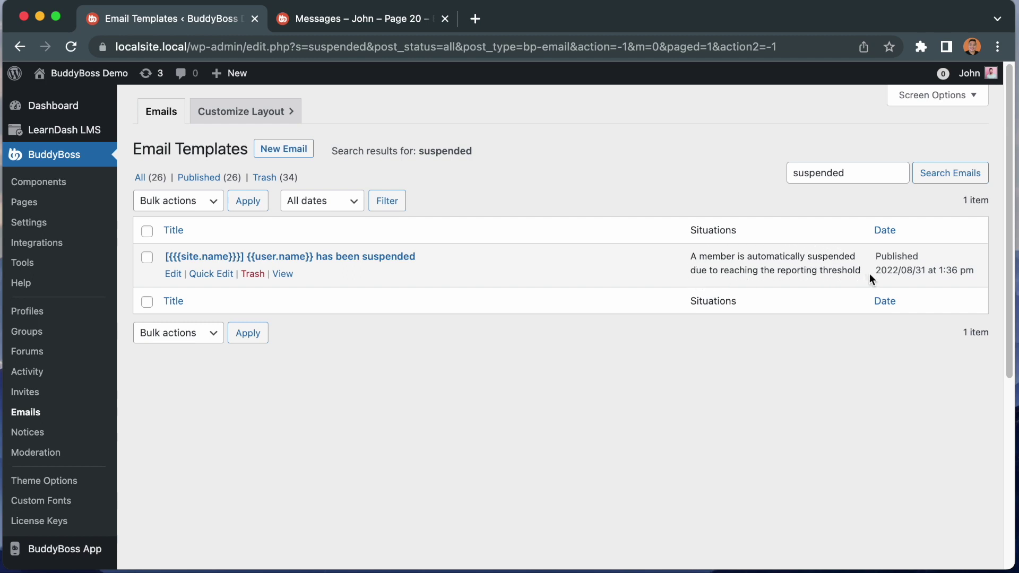
left_click(177, 274)
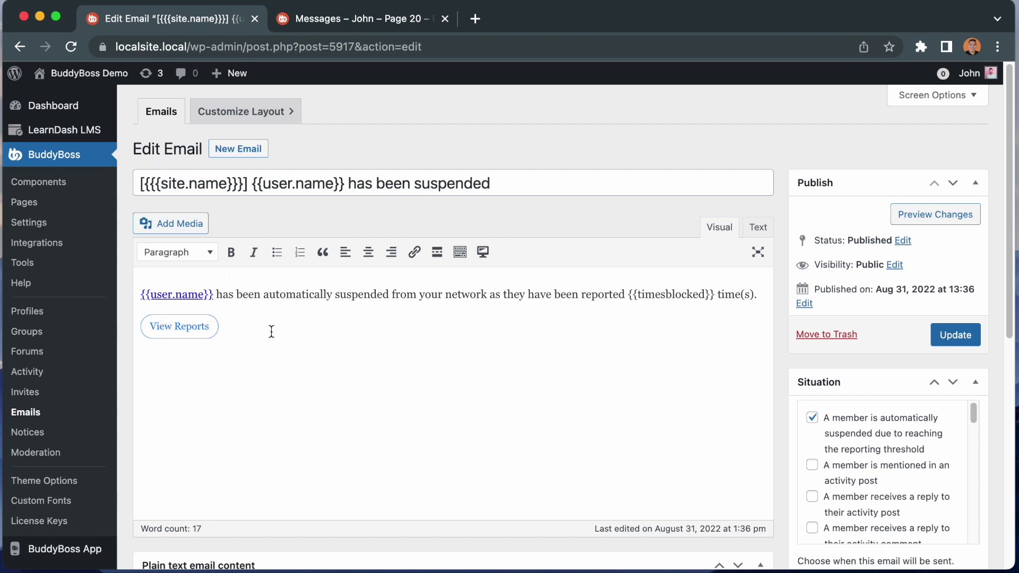
left_click(56, 182)
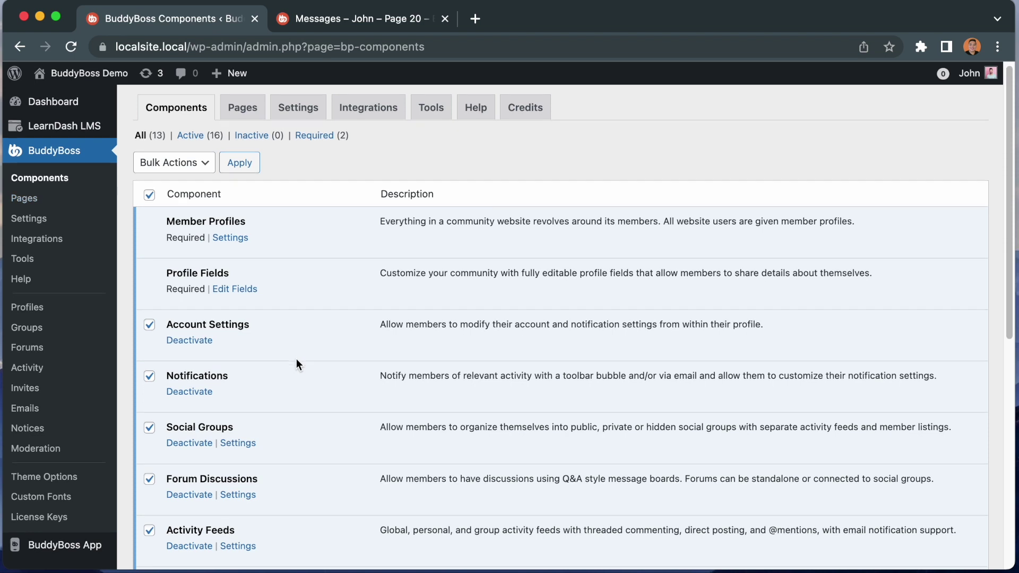
Deactivate the Moderation component on the Components page and confirm the warning
scroll(296, 361, "down", 7)
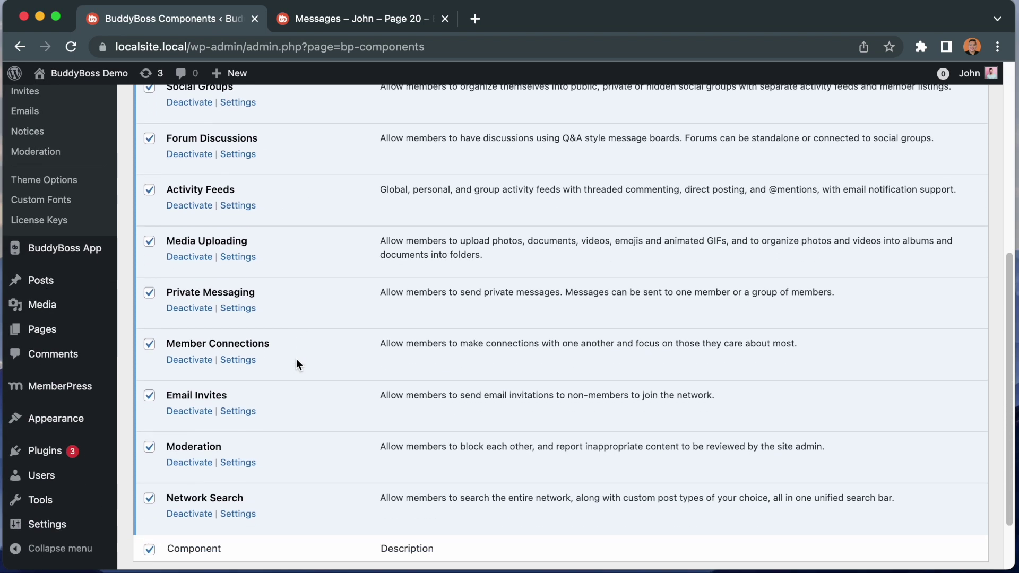
left_click(193, 462)
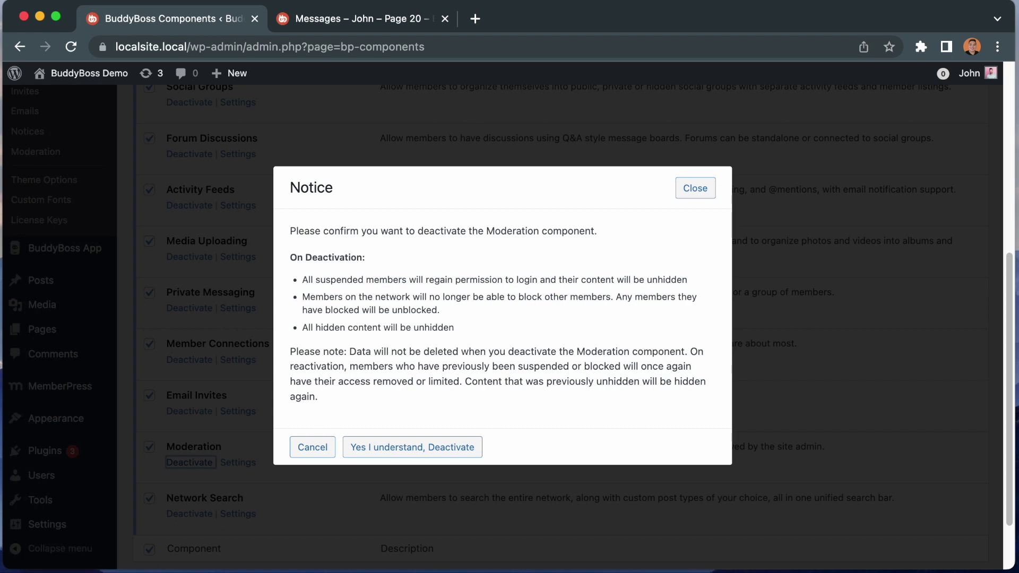
left_click(376, 452)
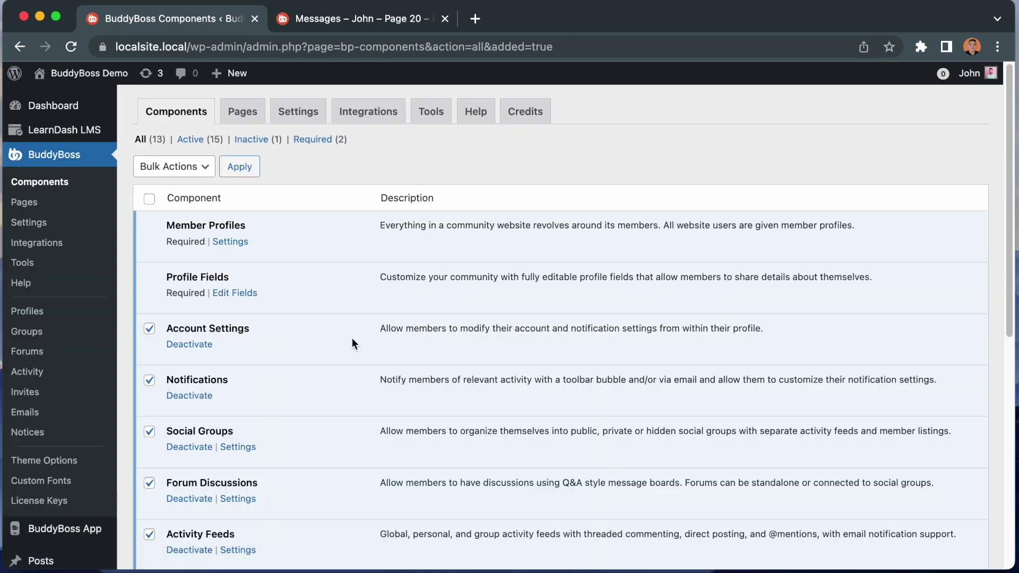
Open the front-end member directory, then activate the Moderation component in the admin
left_click(337, 27)
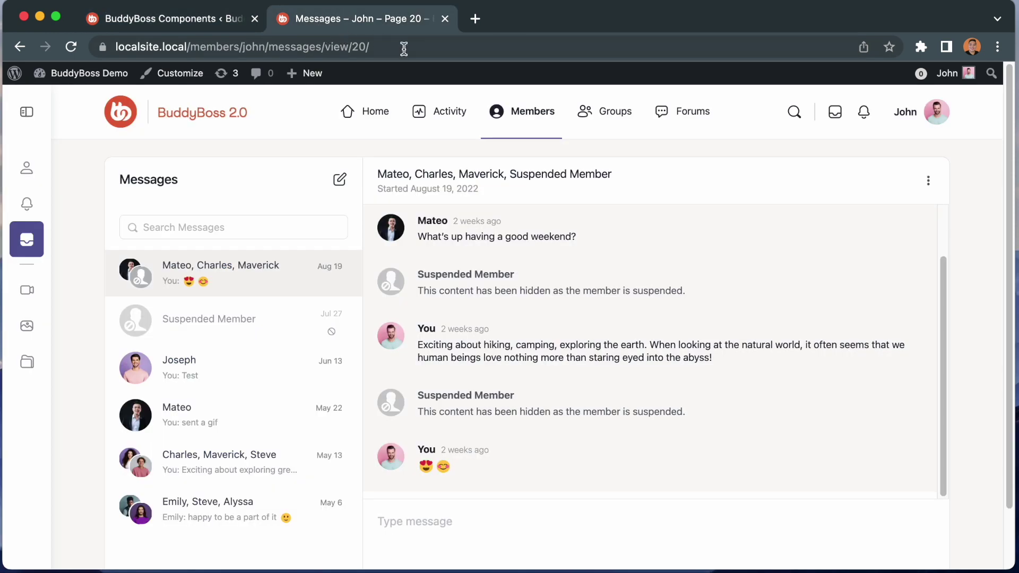
left_click(507, 113)
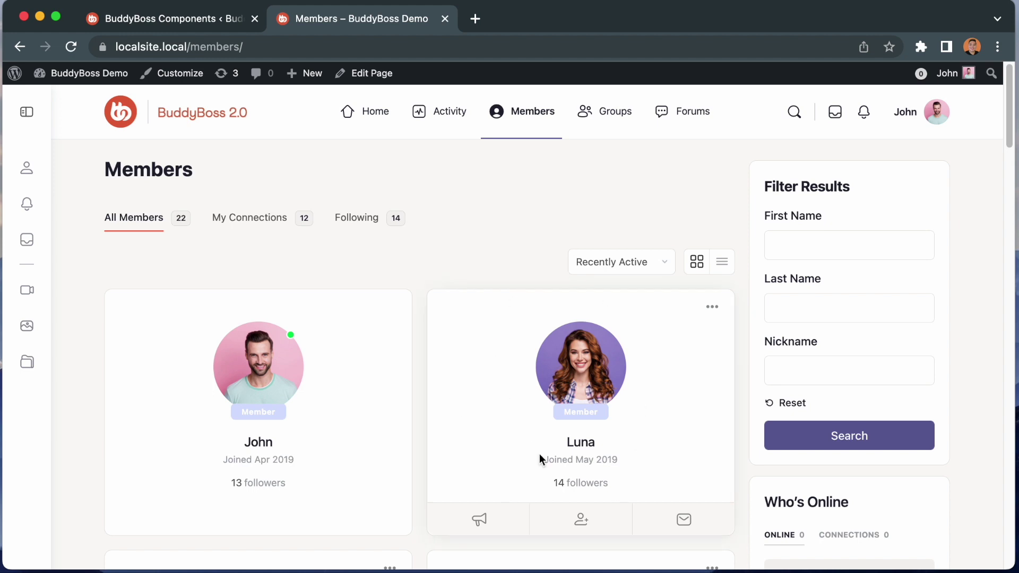
left_click(188, 22)
scroll(309, 338, "down", 8)
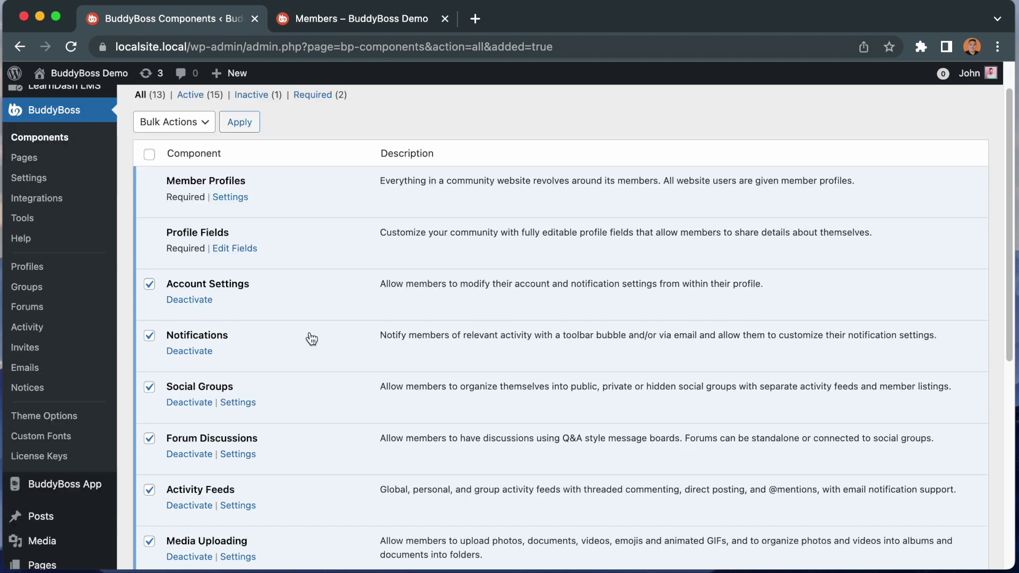
left_click(180, 387)
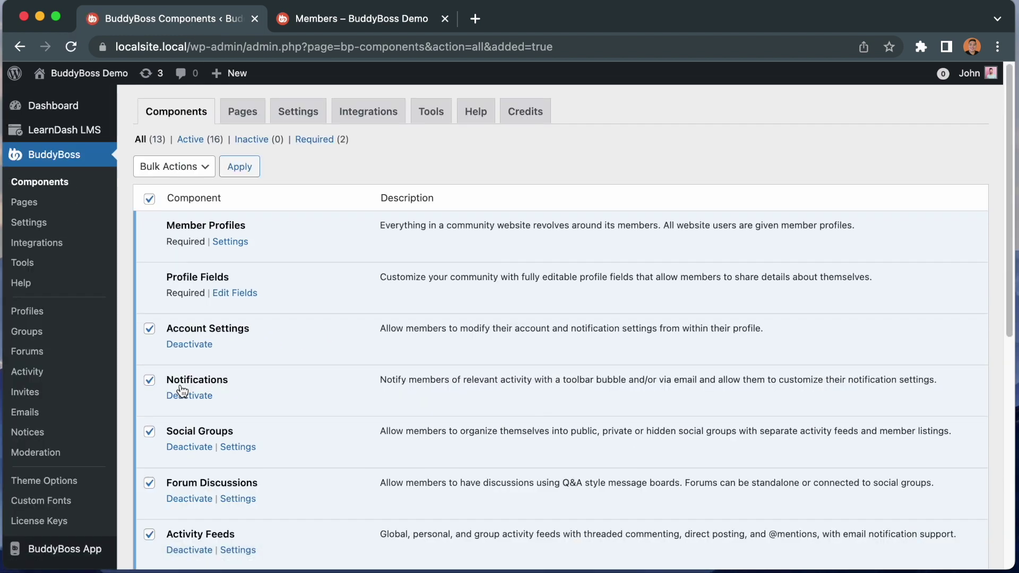
Reload the front-end Members directory and scroll through its 21 members
left_click(315, 17)
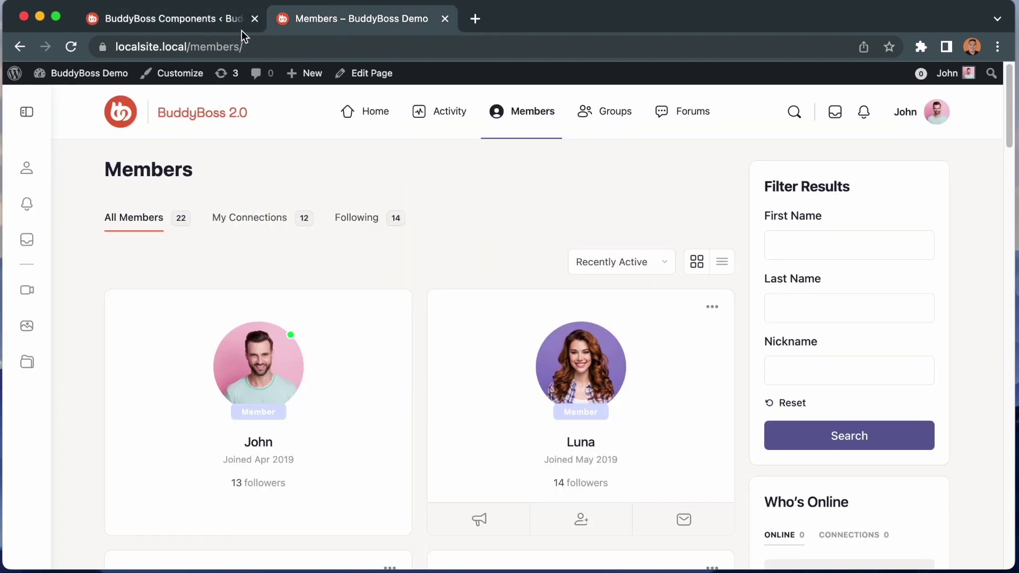
left_click(71, 48)
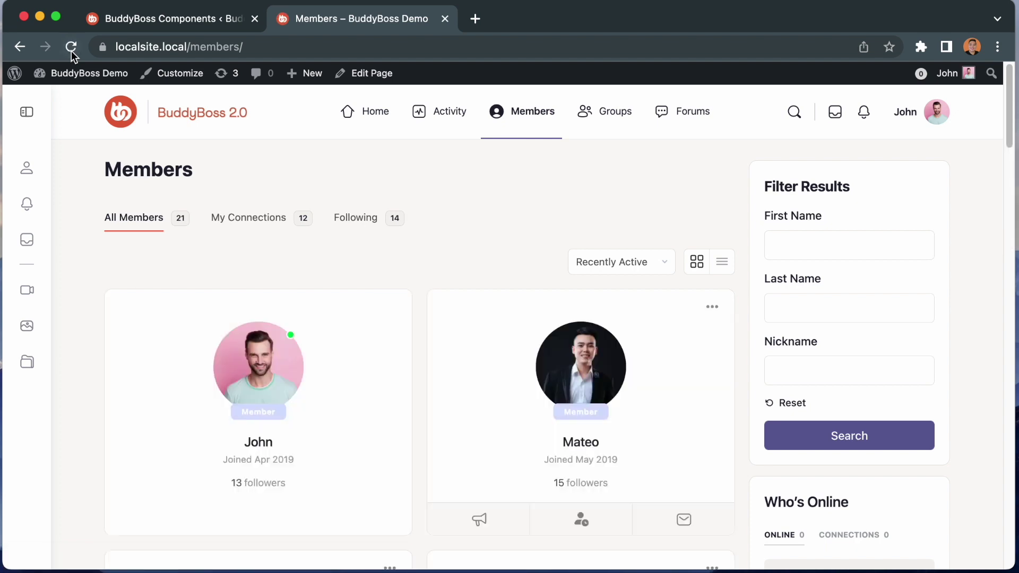
scroll(390, 358, "down", 8)
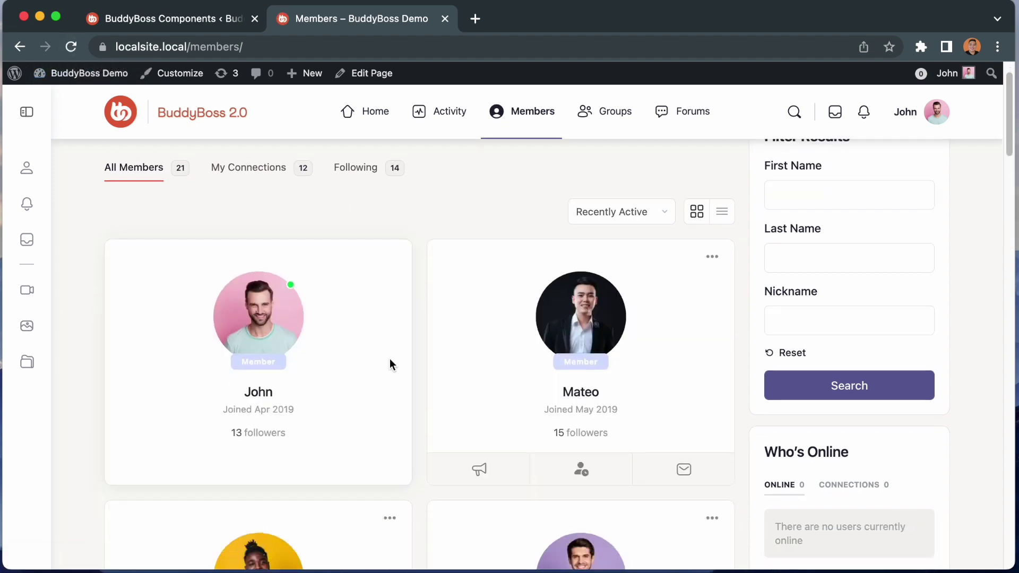
scroll(390, 358, "down", 14)
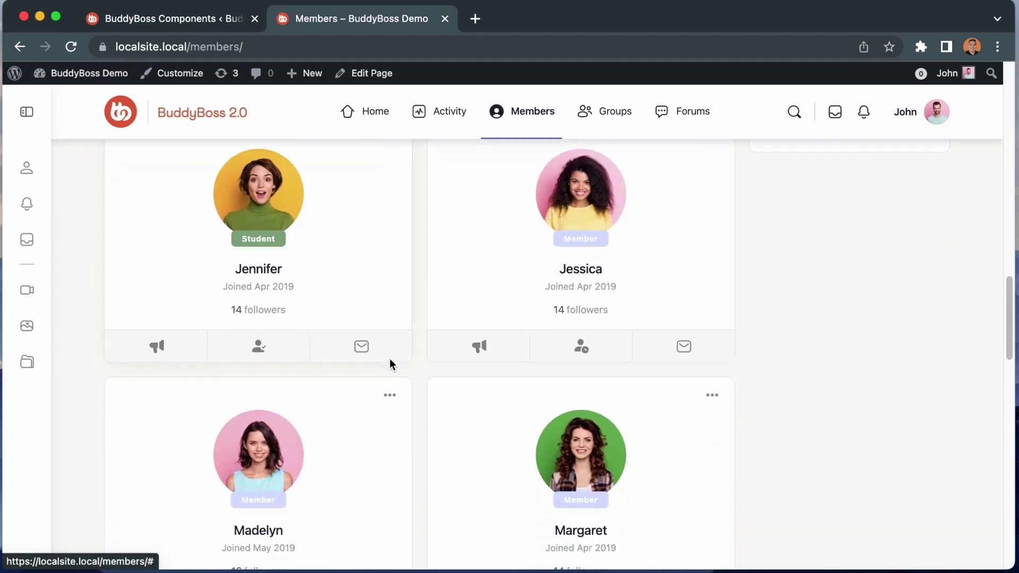
scroll(389, 359, "up", 14)
scroll(390, 359, "up", 7)
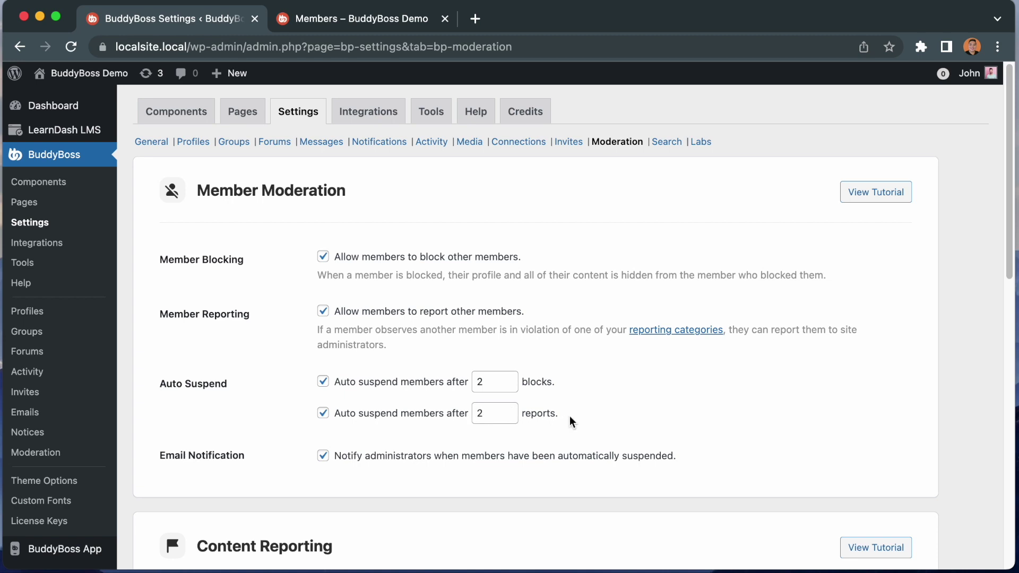
Open the reporting categories list from the Member Reporting settings
left_click(652, 336)
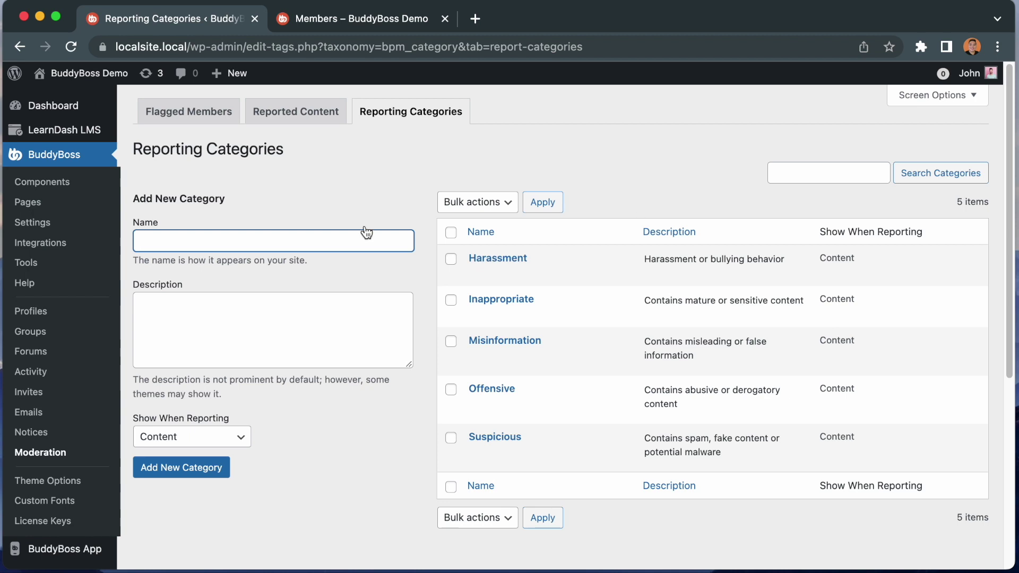
Add a 'Spam' category described 'Sending spam messages. Spam posting.', shown for Content & Members
type("Spam")
left_click(217, 299)
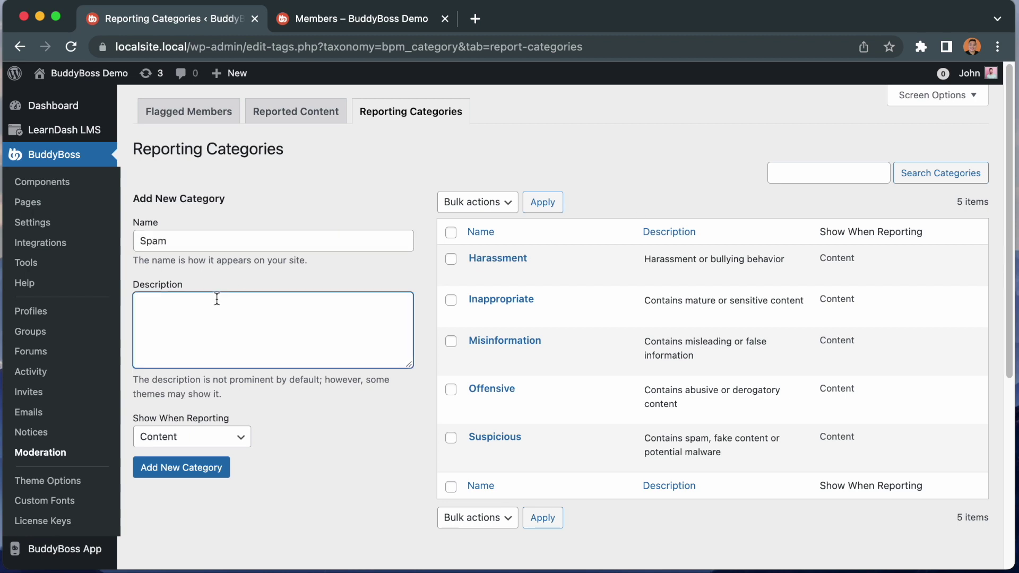
type("Sending spam messages. Spam posting.")
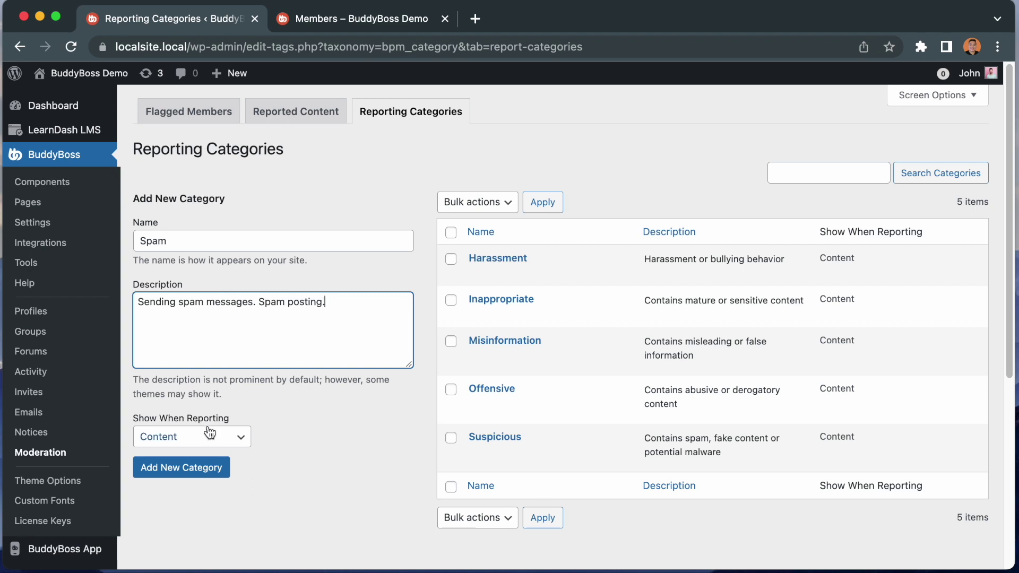
left_click(237, 444)
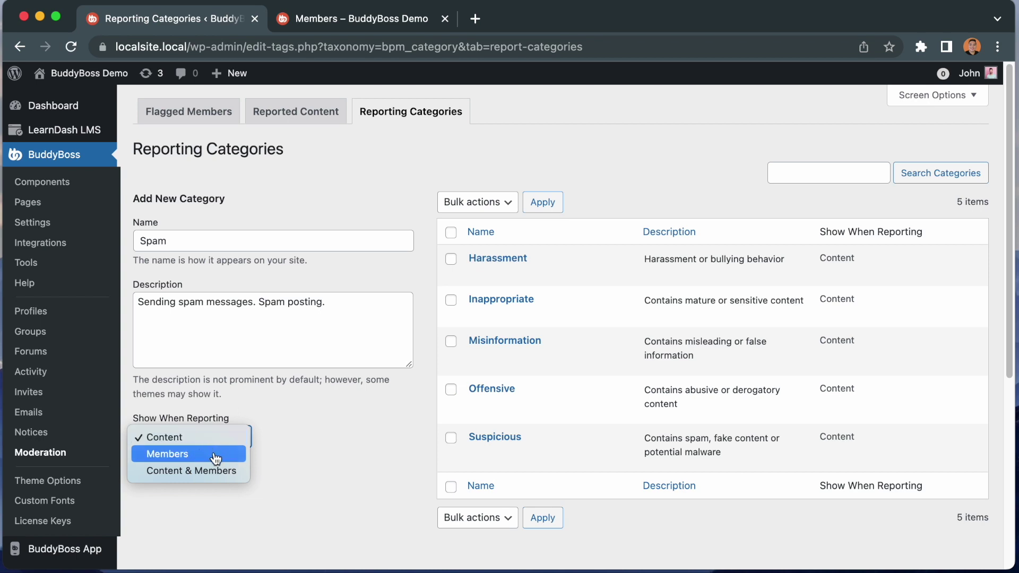
left_click(207, 475)
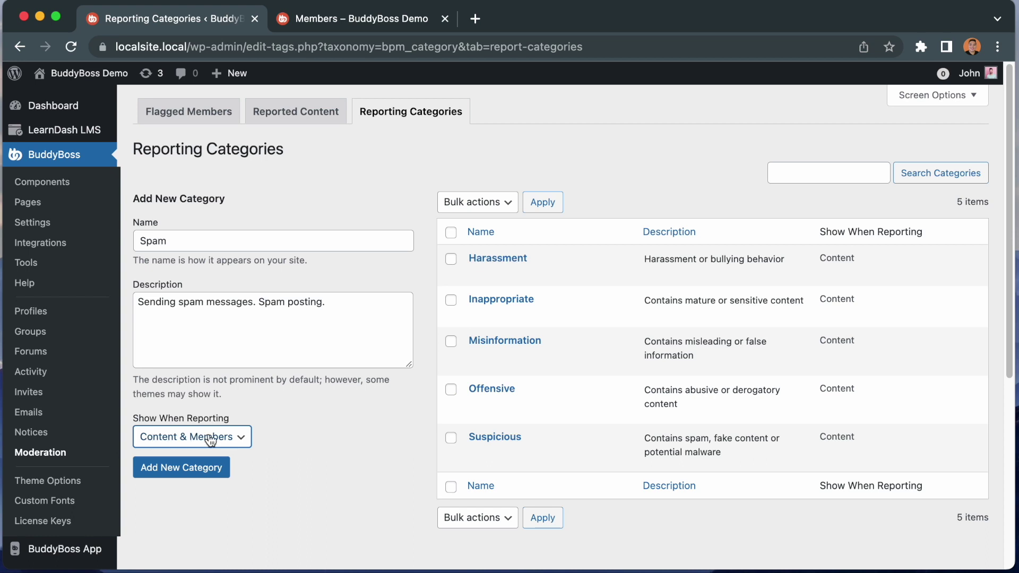
left_click(189, 472)
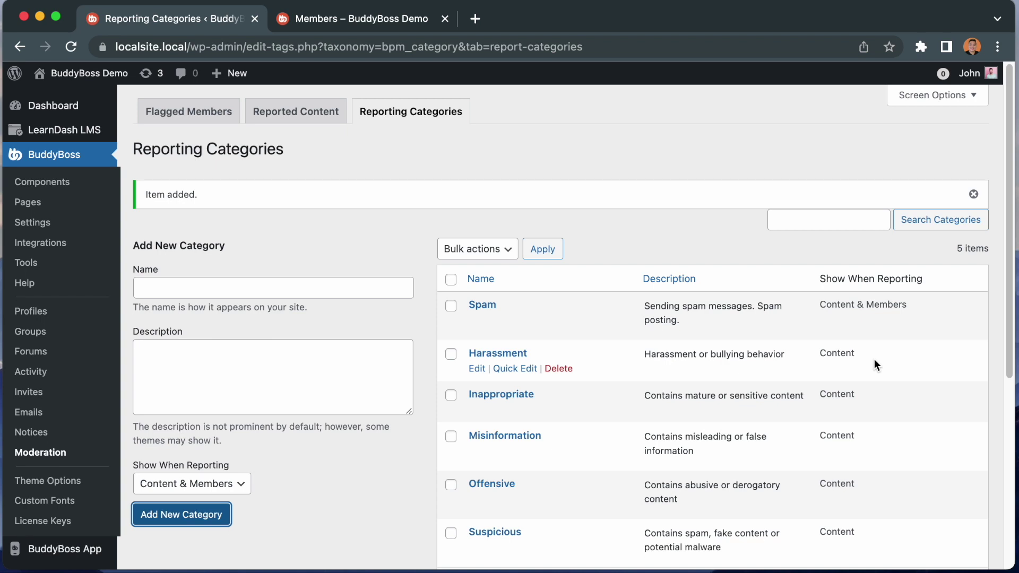
left_click(510, 369)
Set Harassment's Show When Reporting to Content & Members and update the category
left_click(603, 408)
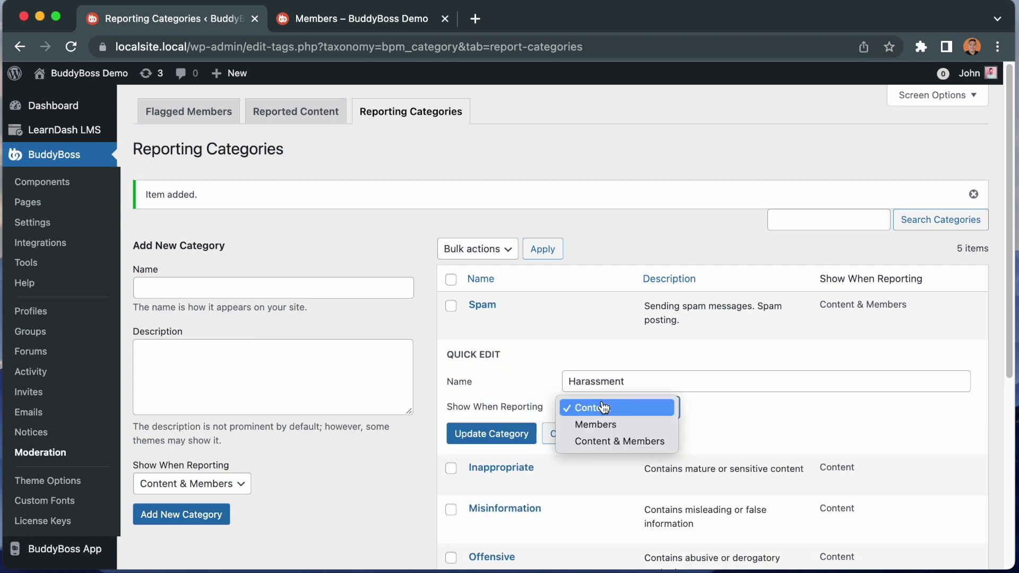
left_click(615, 442)
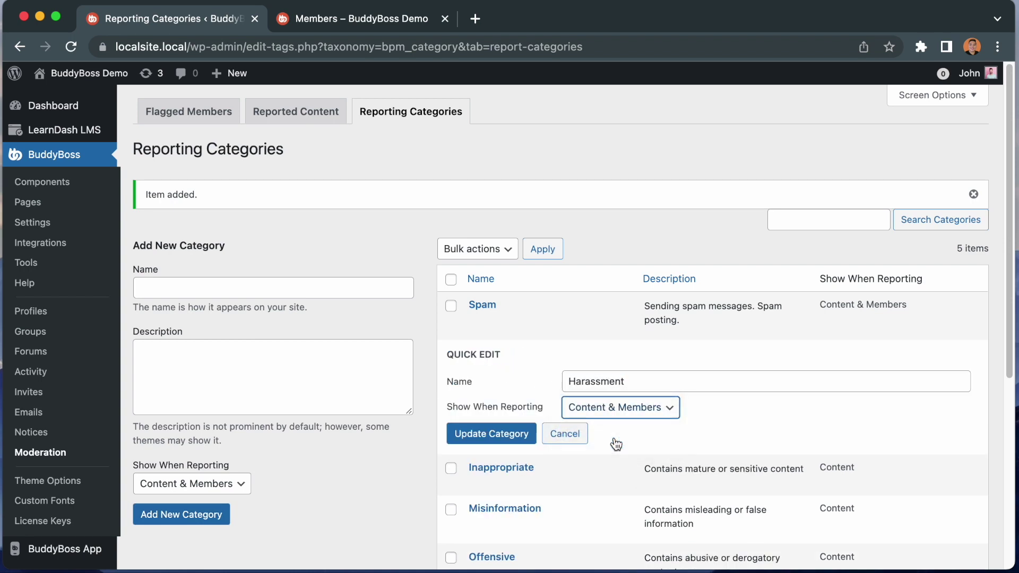
left_click(490, 433)
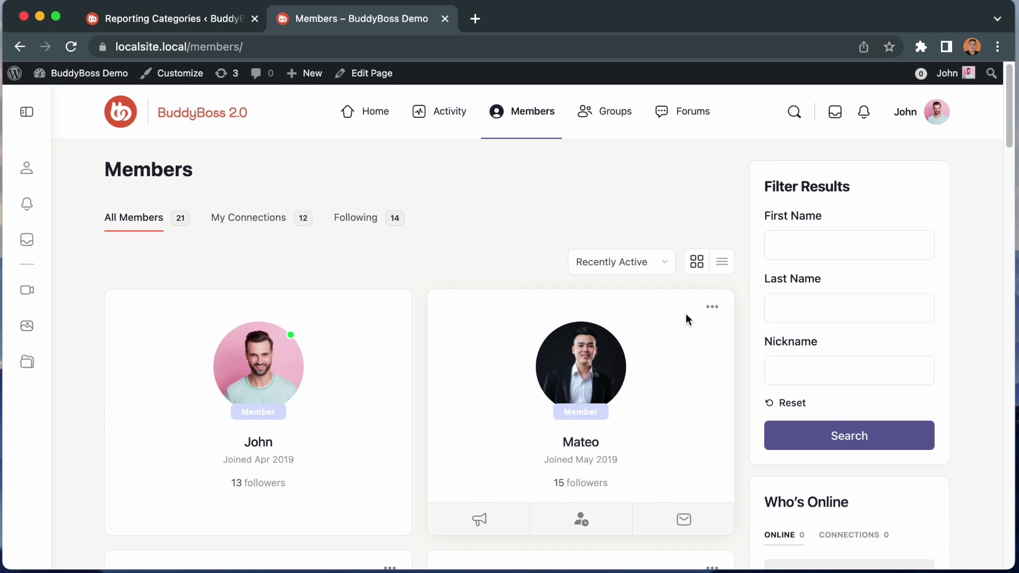
Report the member from their profile's ••• menu with Spam as the reason
left_click(712, 307)
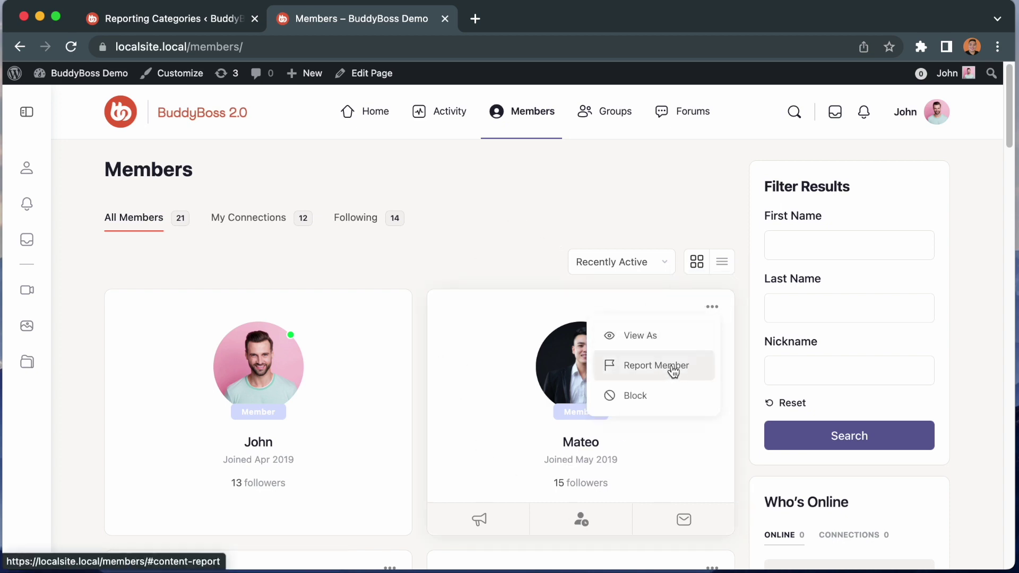
left_click(554, 389)
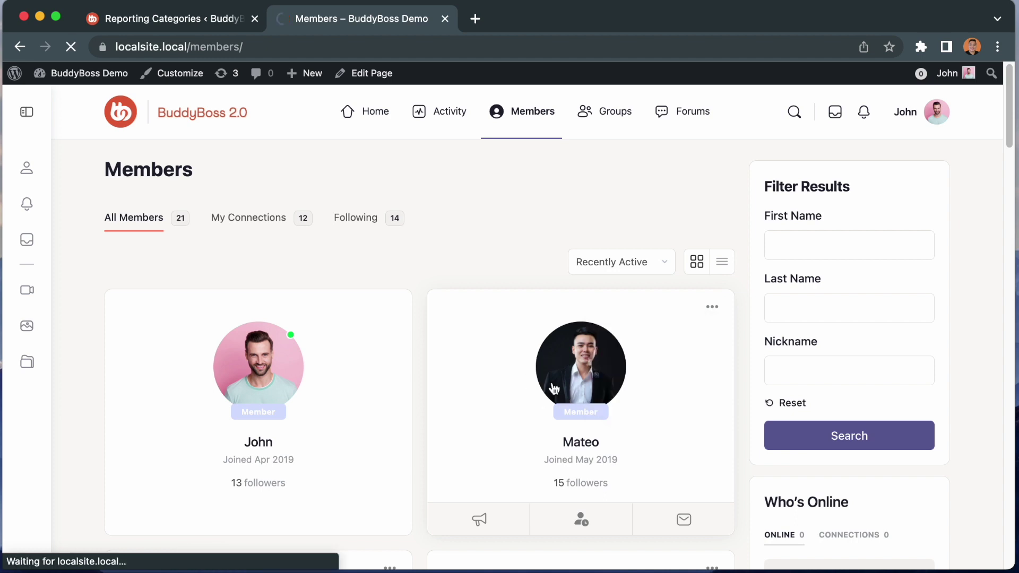
left_click(699, 379)
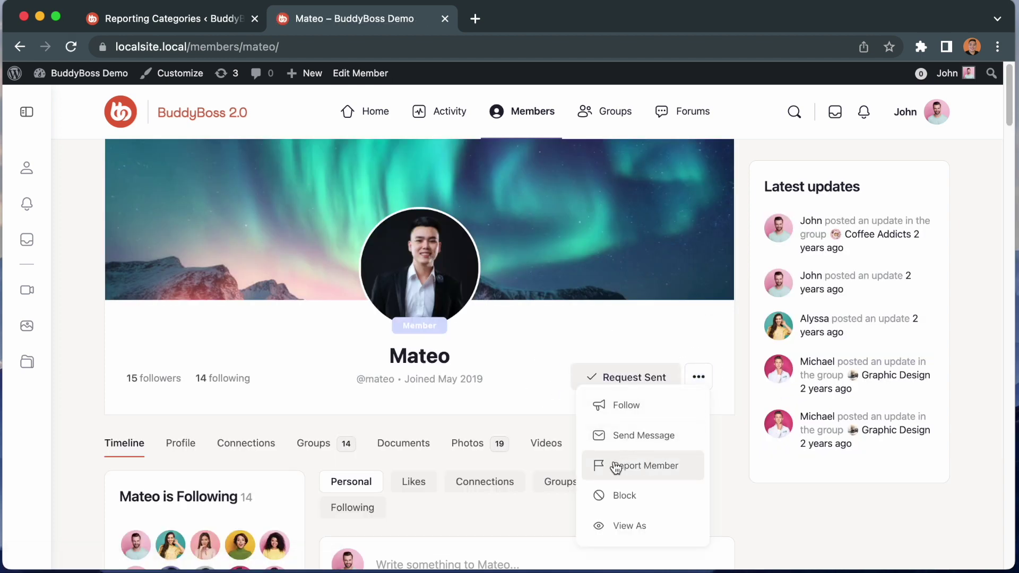
left_click(662, 465)
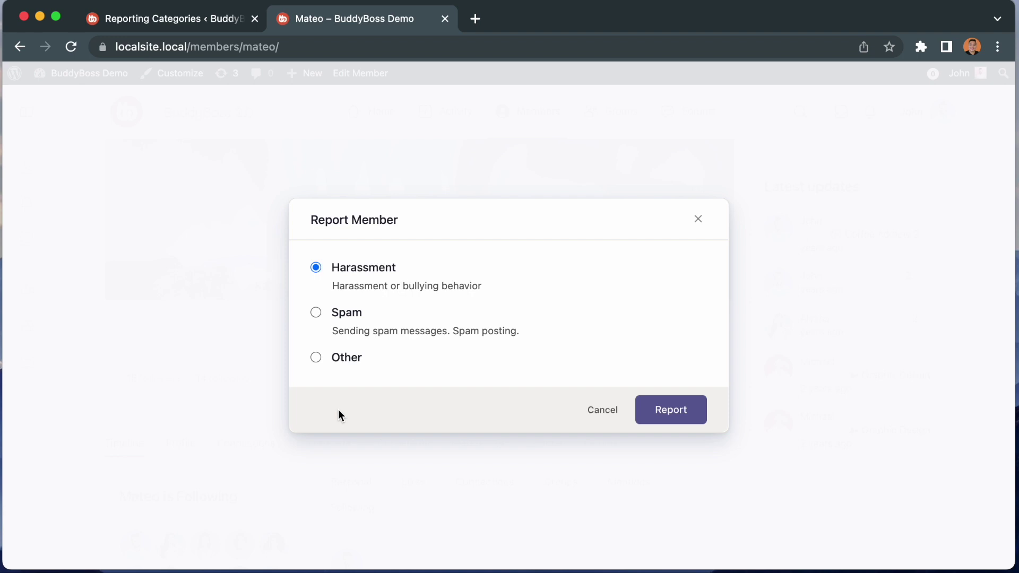
left_click(316, 358)
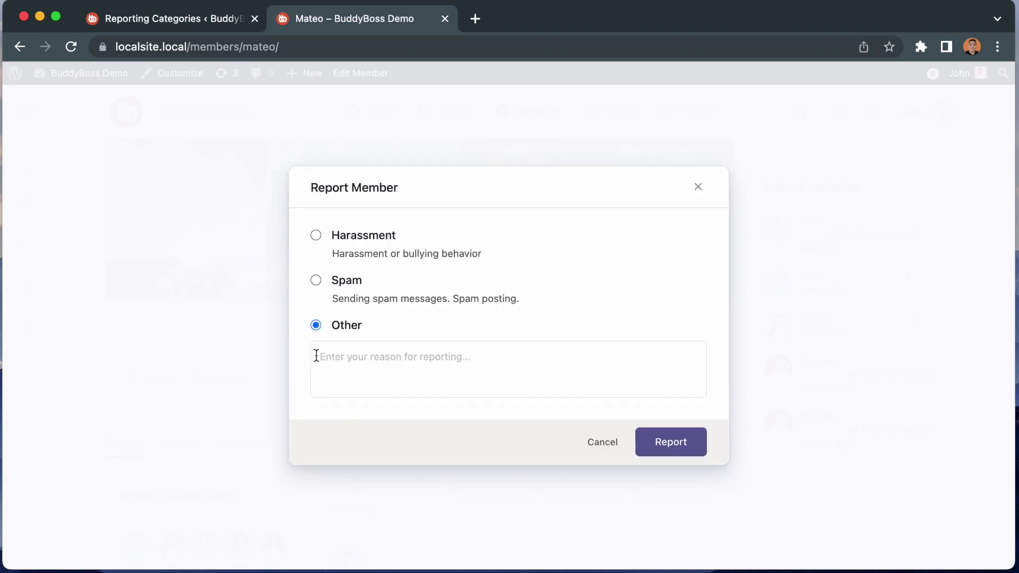
left_click(318, 285)
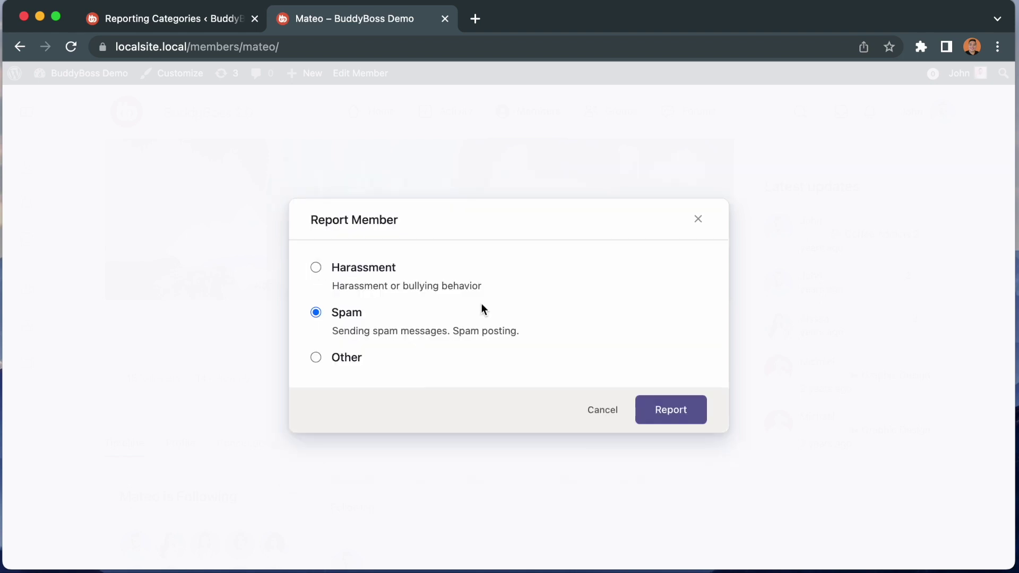
left_click(685, 413)
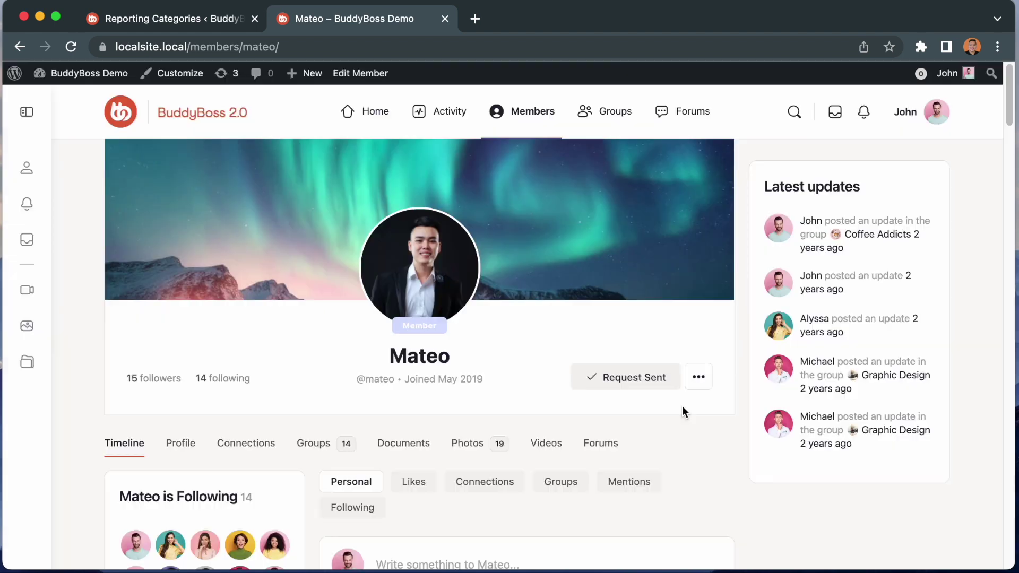
In admin Flagged Members filtered to Reported, view the member's report showing one Spam report
left_click(154, 18)
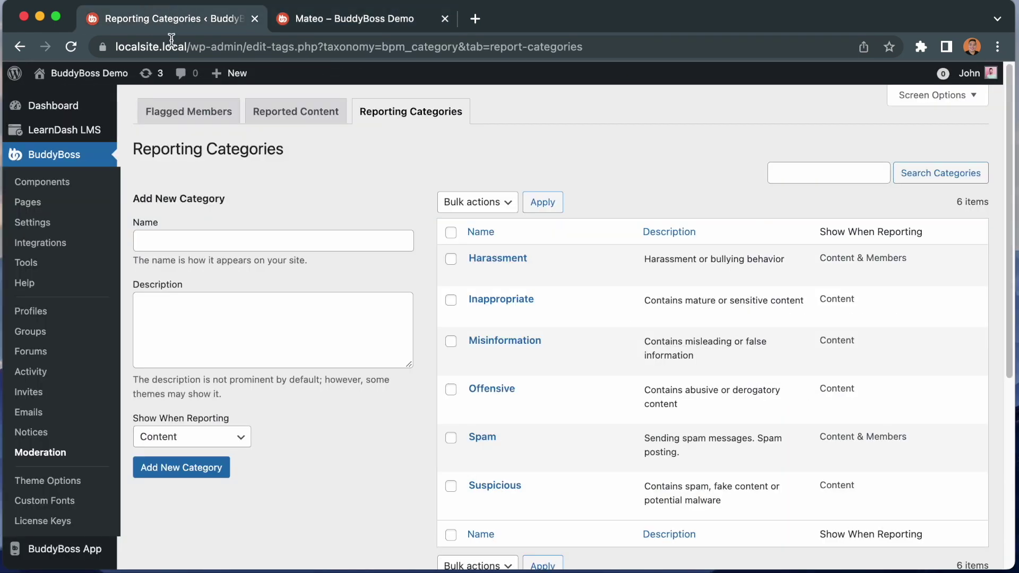
left_click(188, 114)
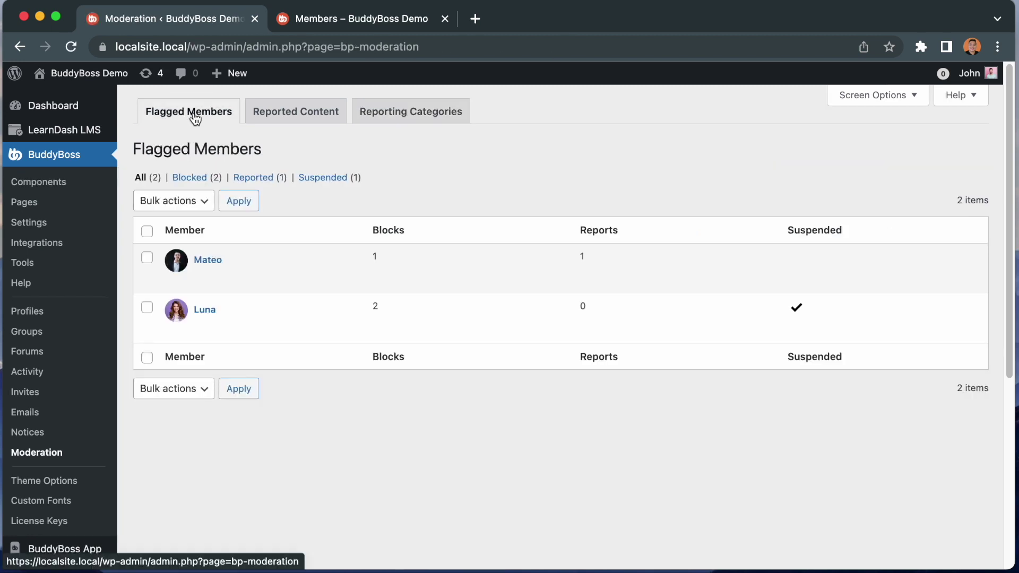
left_click(281, 183)
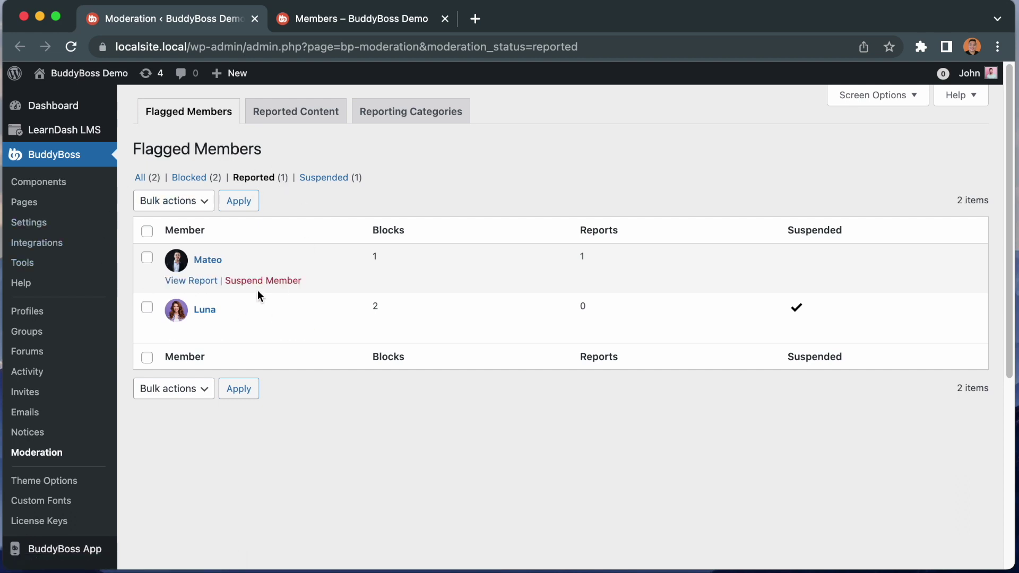
left_click(195, 286)
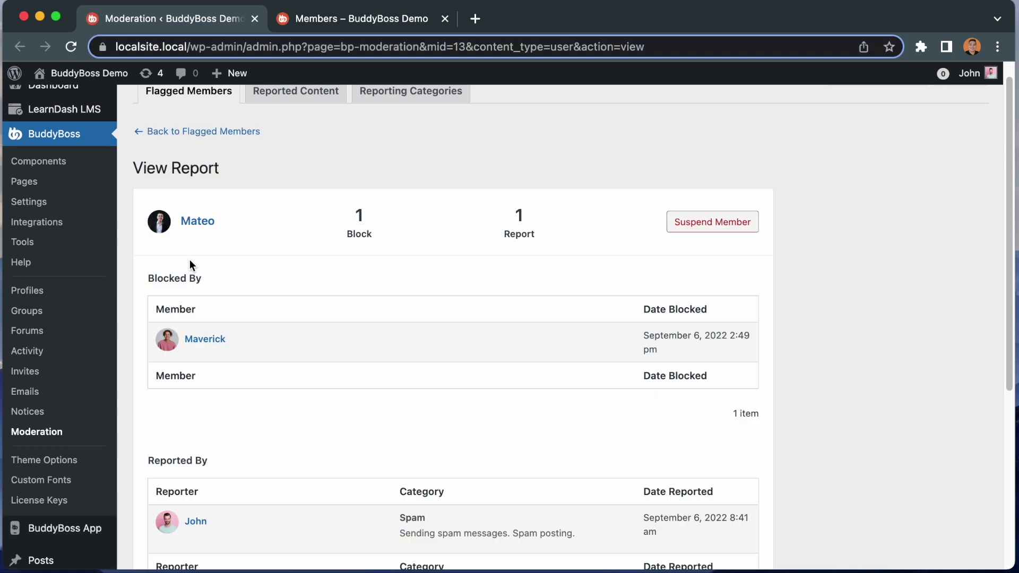
scroll(189, 260, "down", 3)
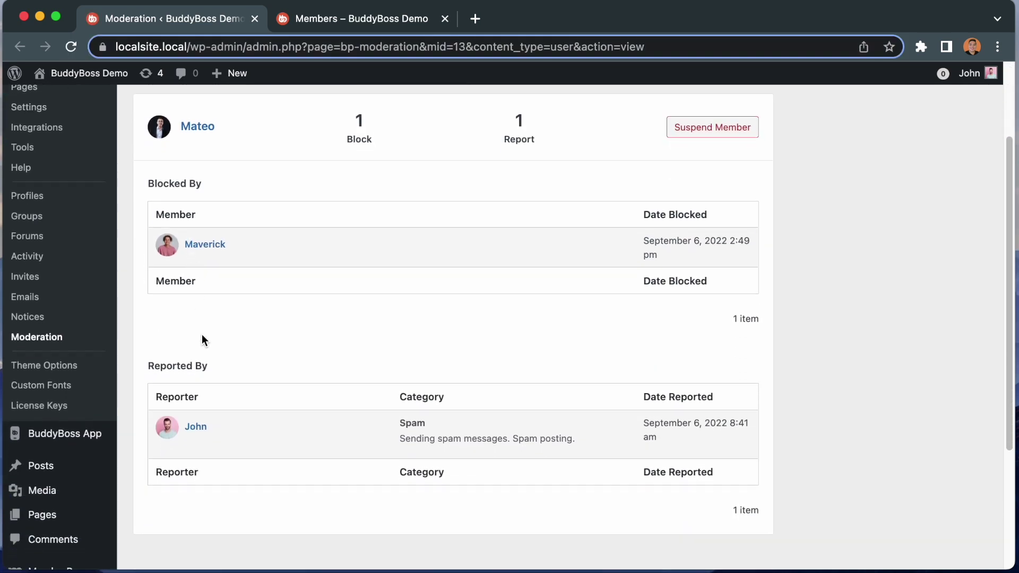